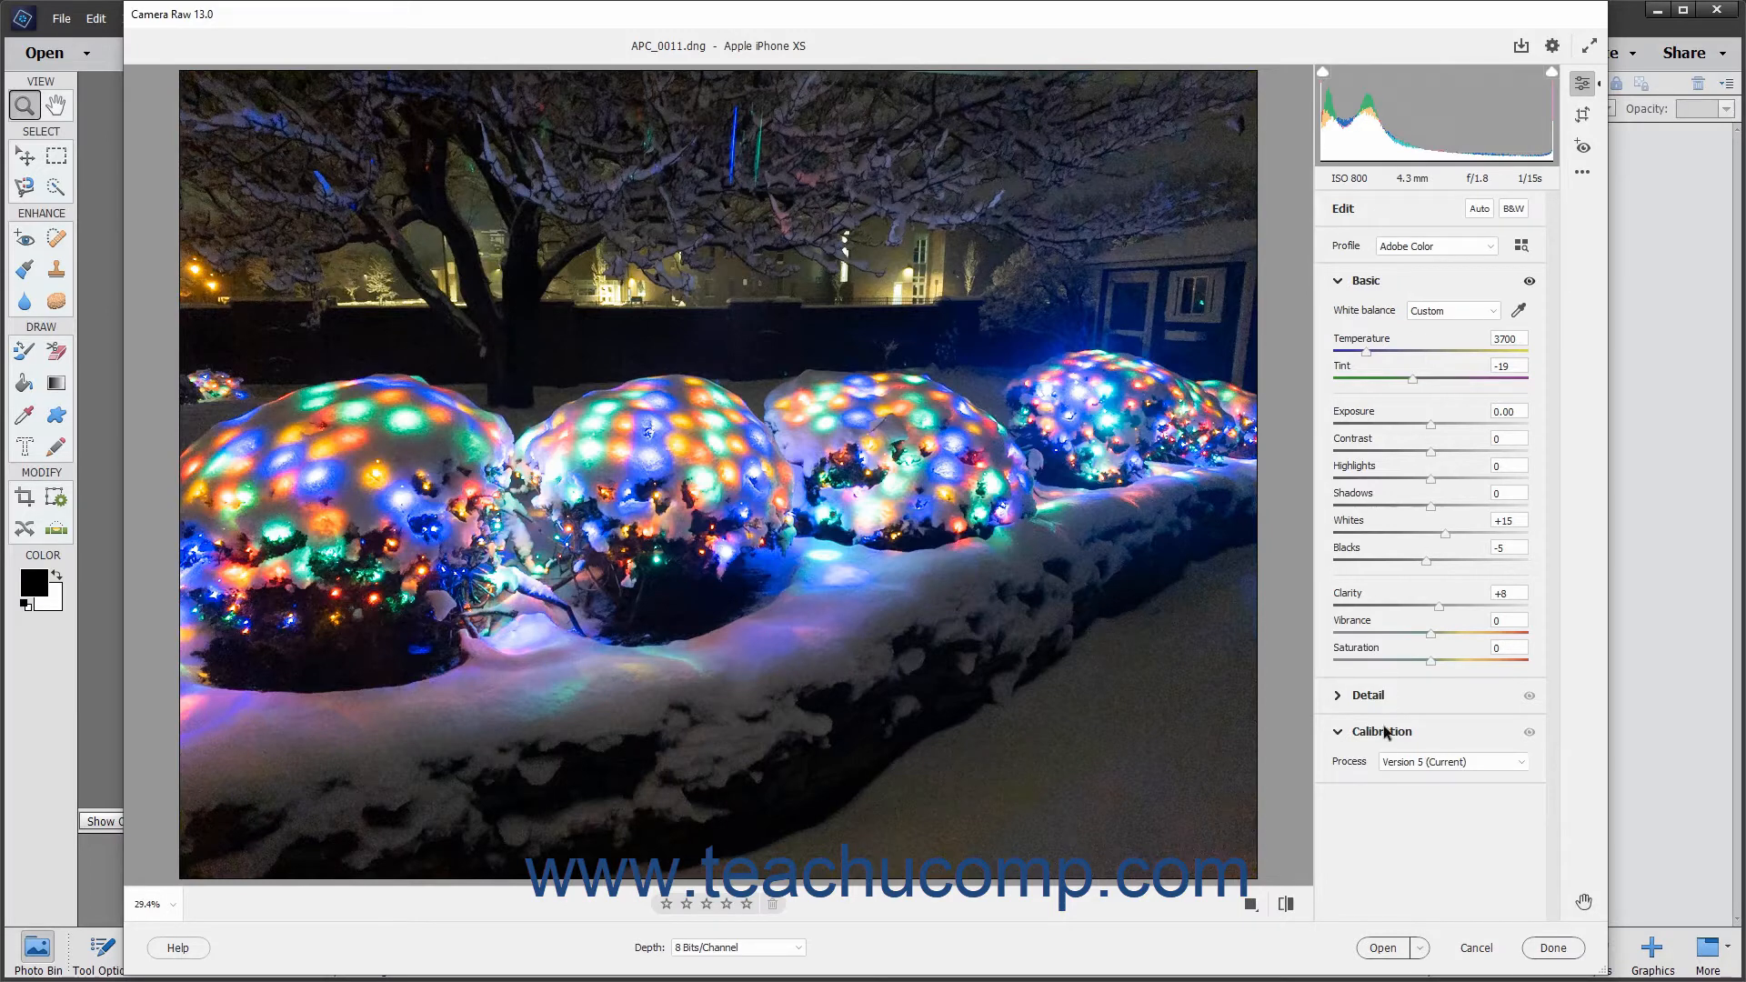
# Try the automatic tone adjustments and the black-and-white conversion on the photo, reverting each one.
pyautogui.click(1365, 765)
pyautogui.click(1479, 209)
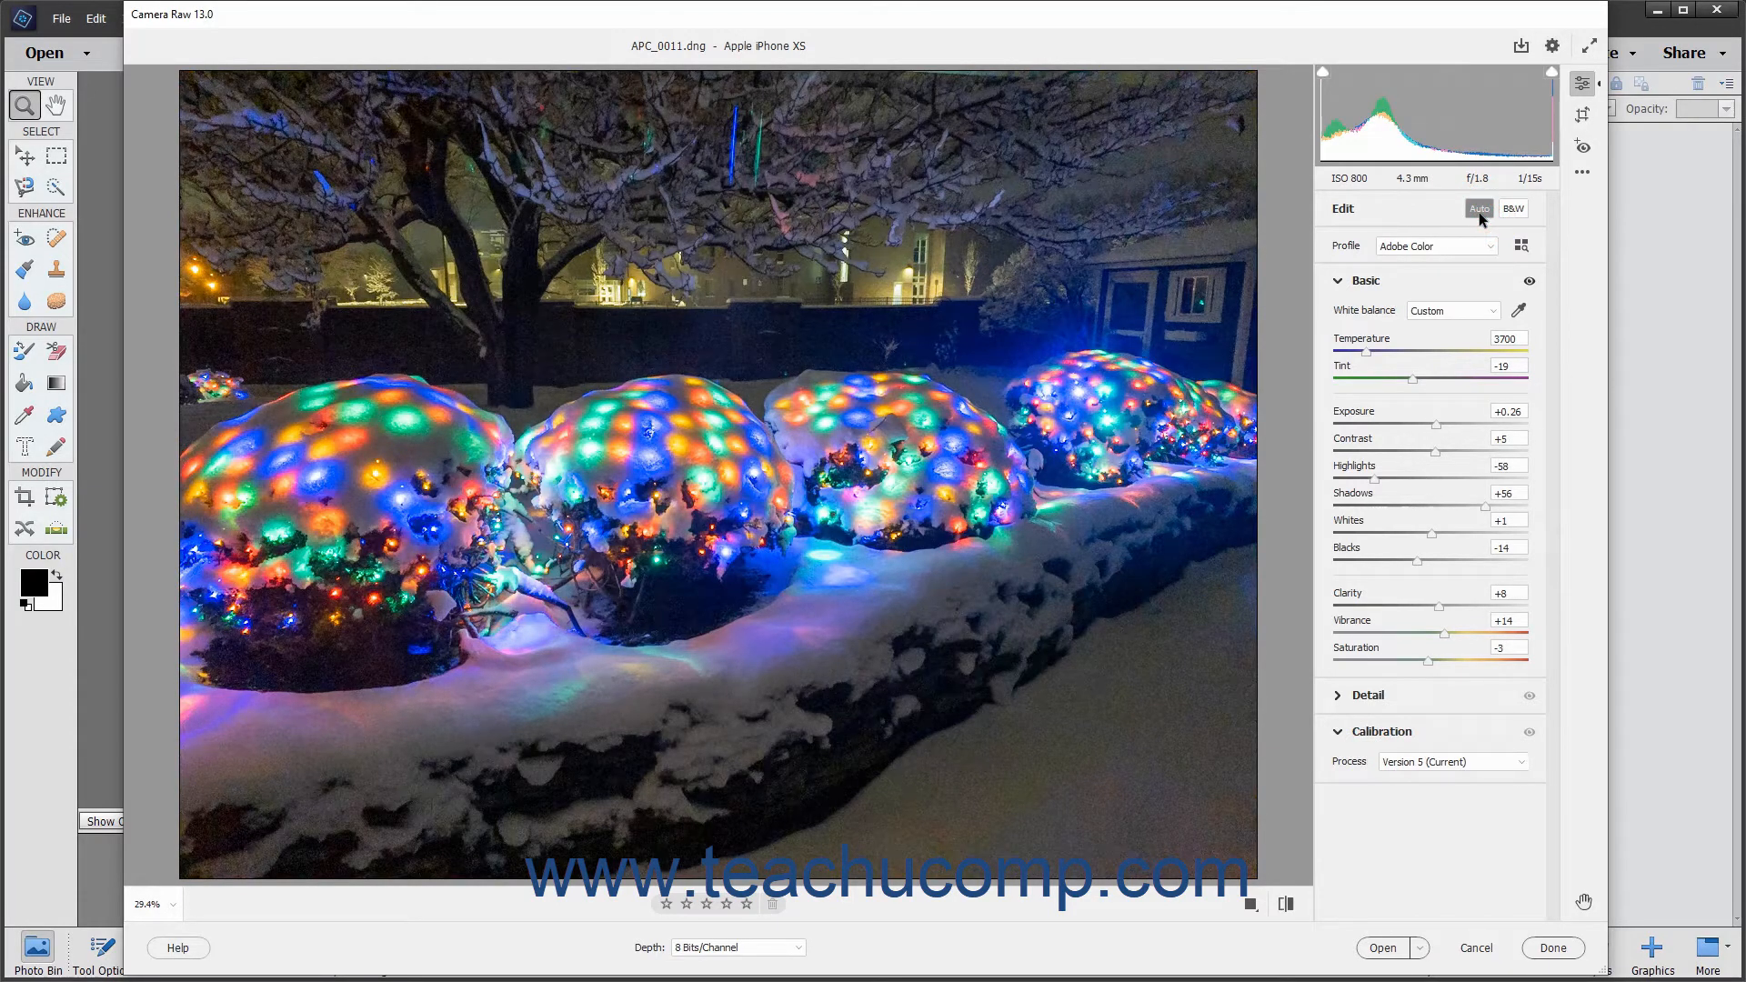
pyautogui.click(1479, 209)
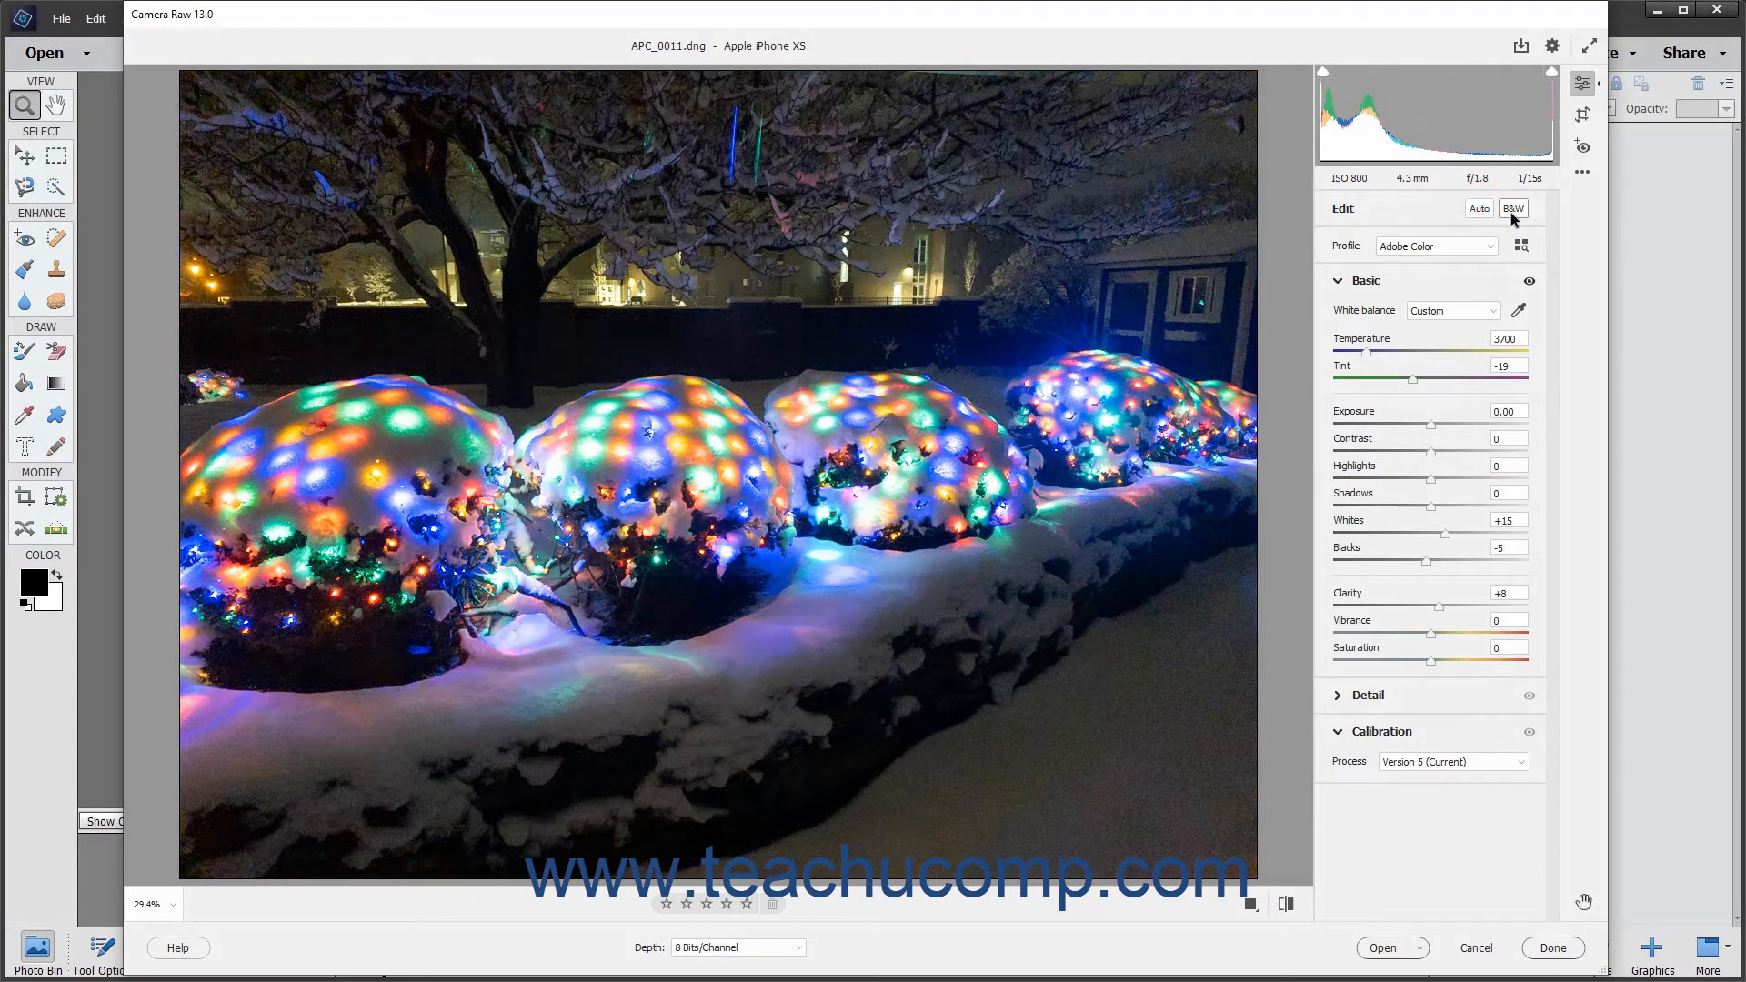
pyautogui.click(1509, 211)
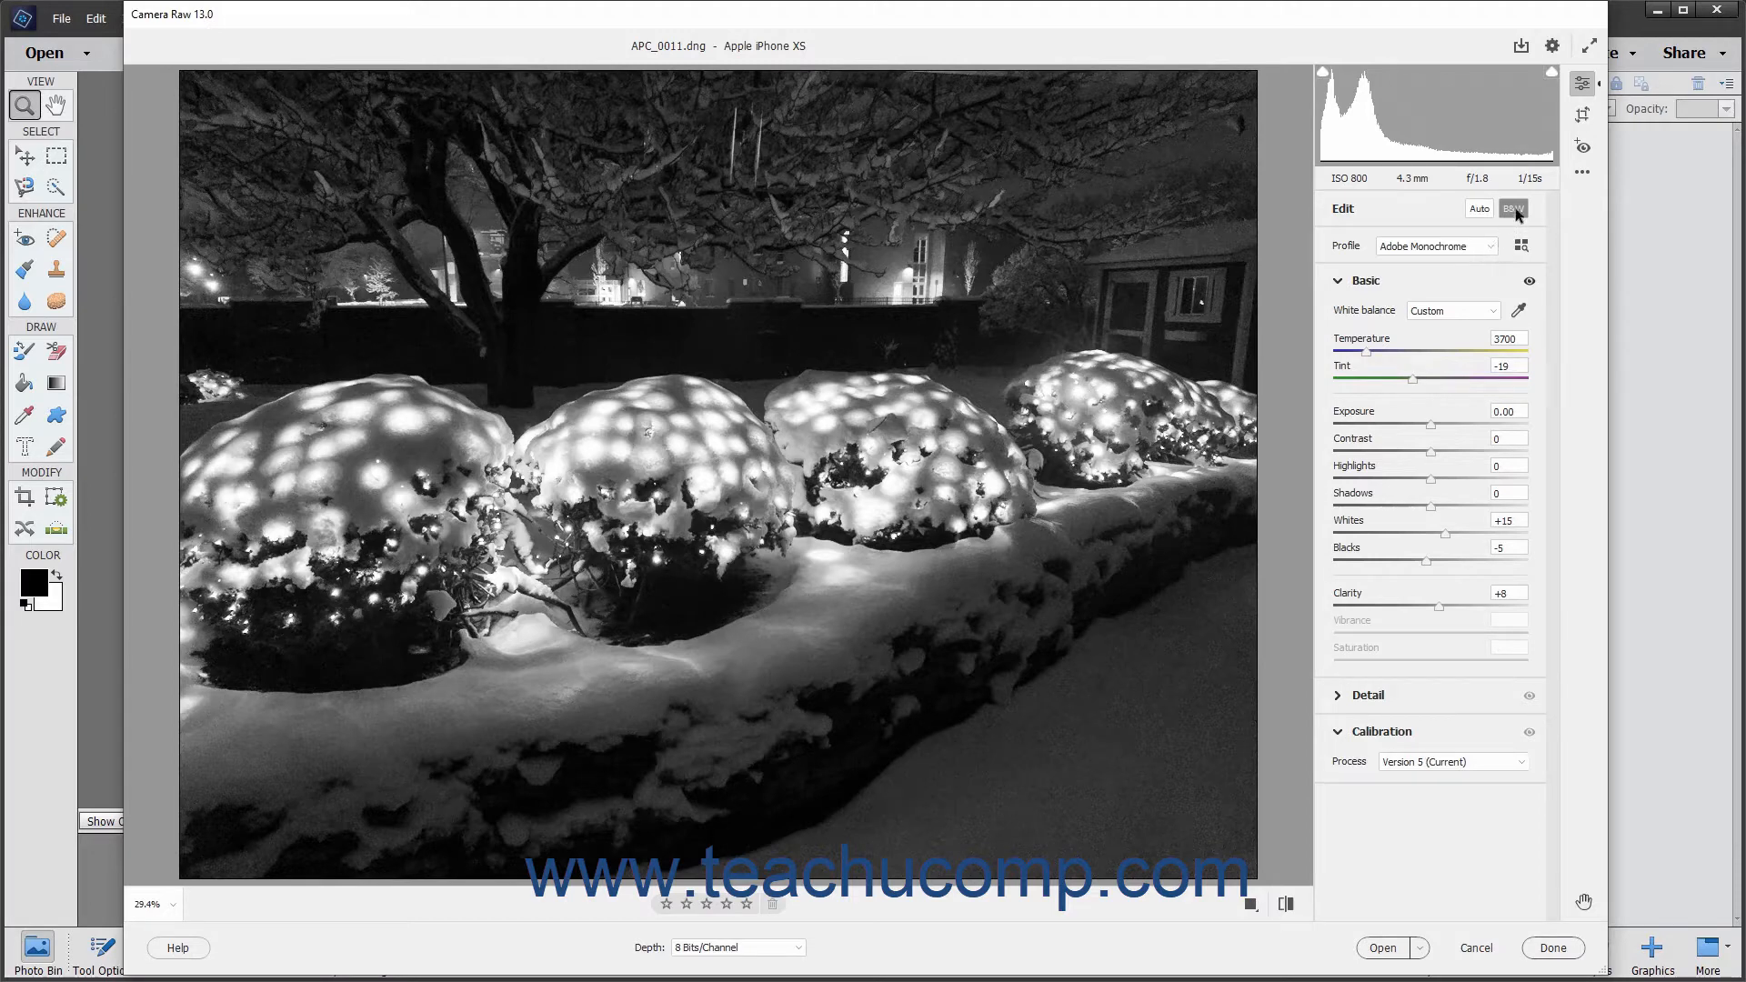
pyautogui.click(1514, 210)
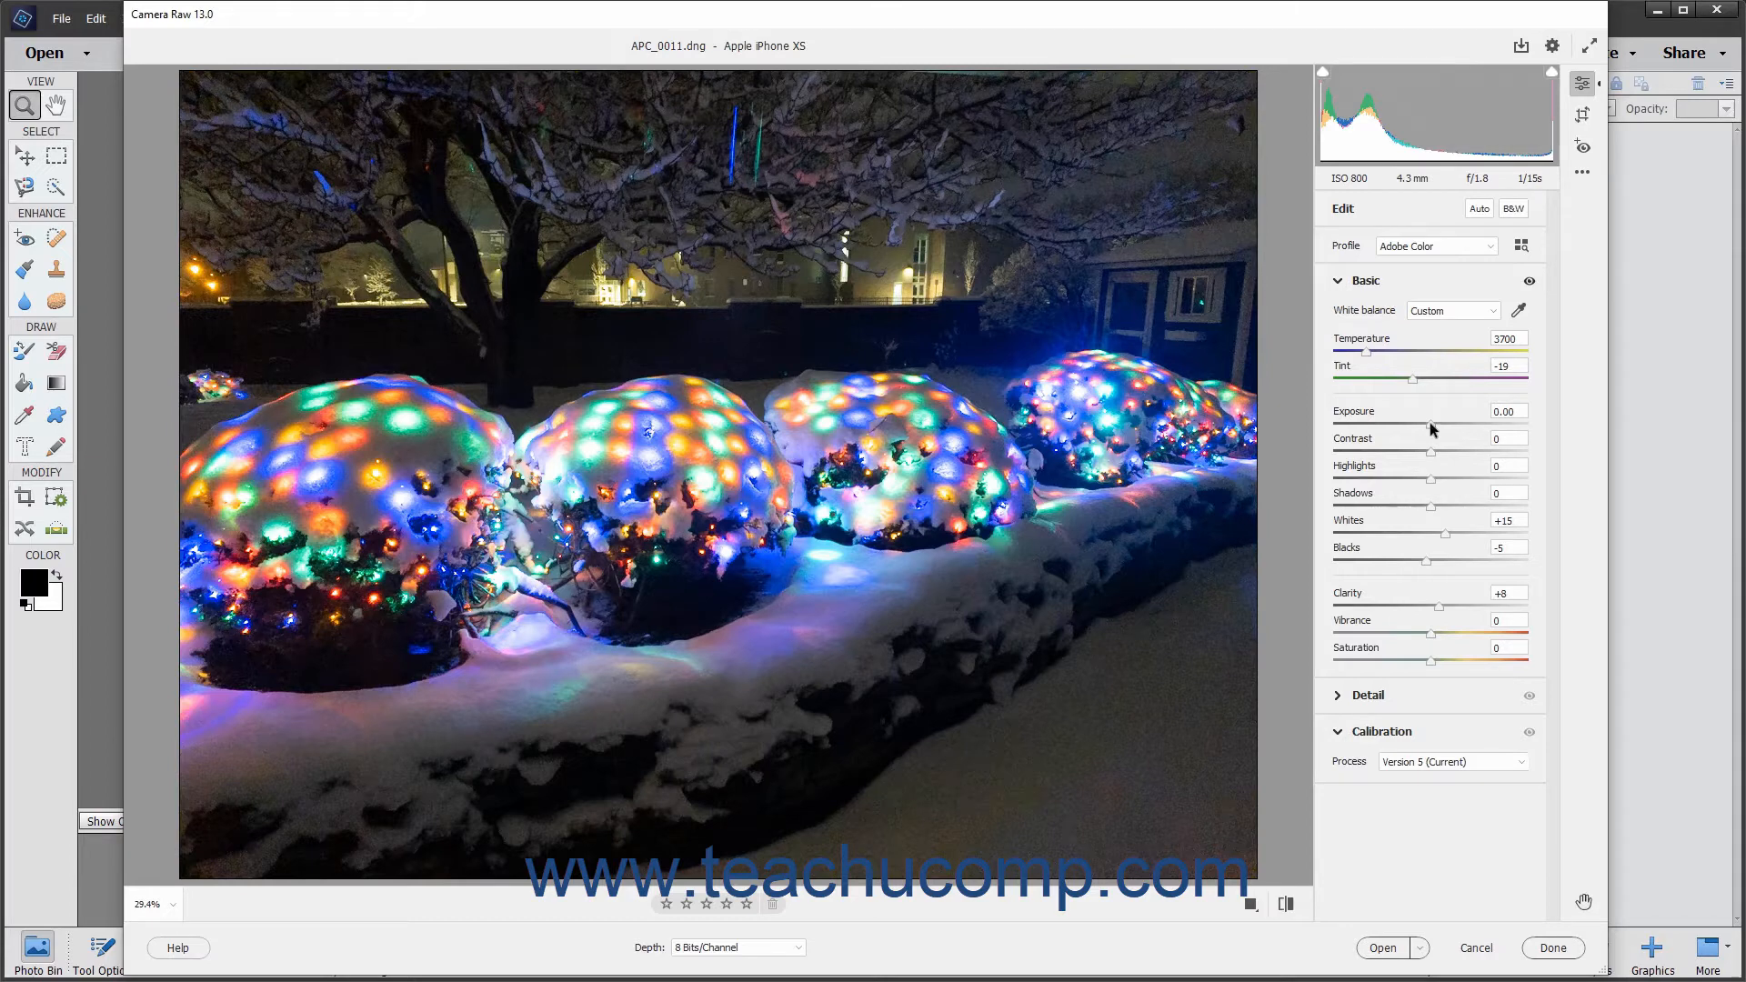
# Try darkening the photo with an exposure of -1.00 and brightening it with +1.00.
pyautogui.click(1508, 412)
pyautogui.moveTo(1431, 426); pyautogui.dragTo(1412, 425)
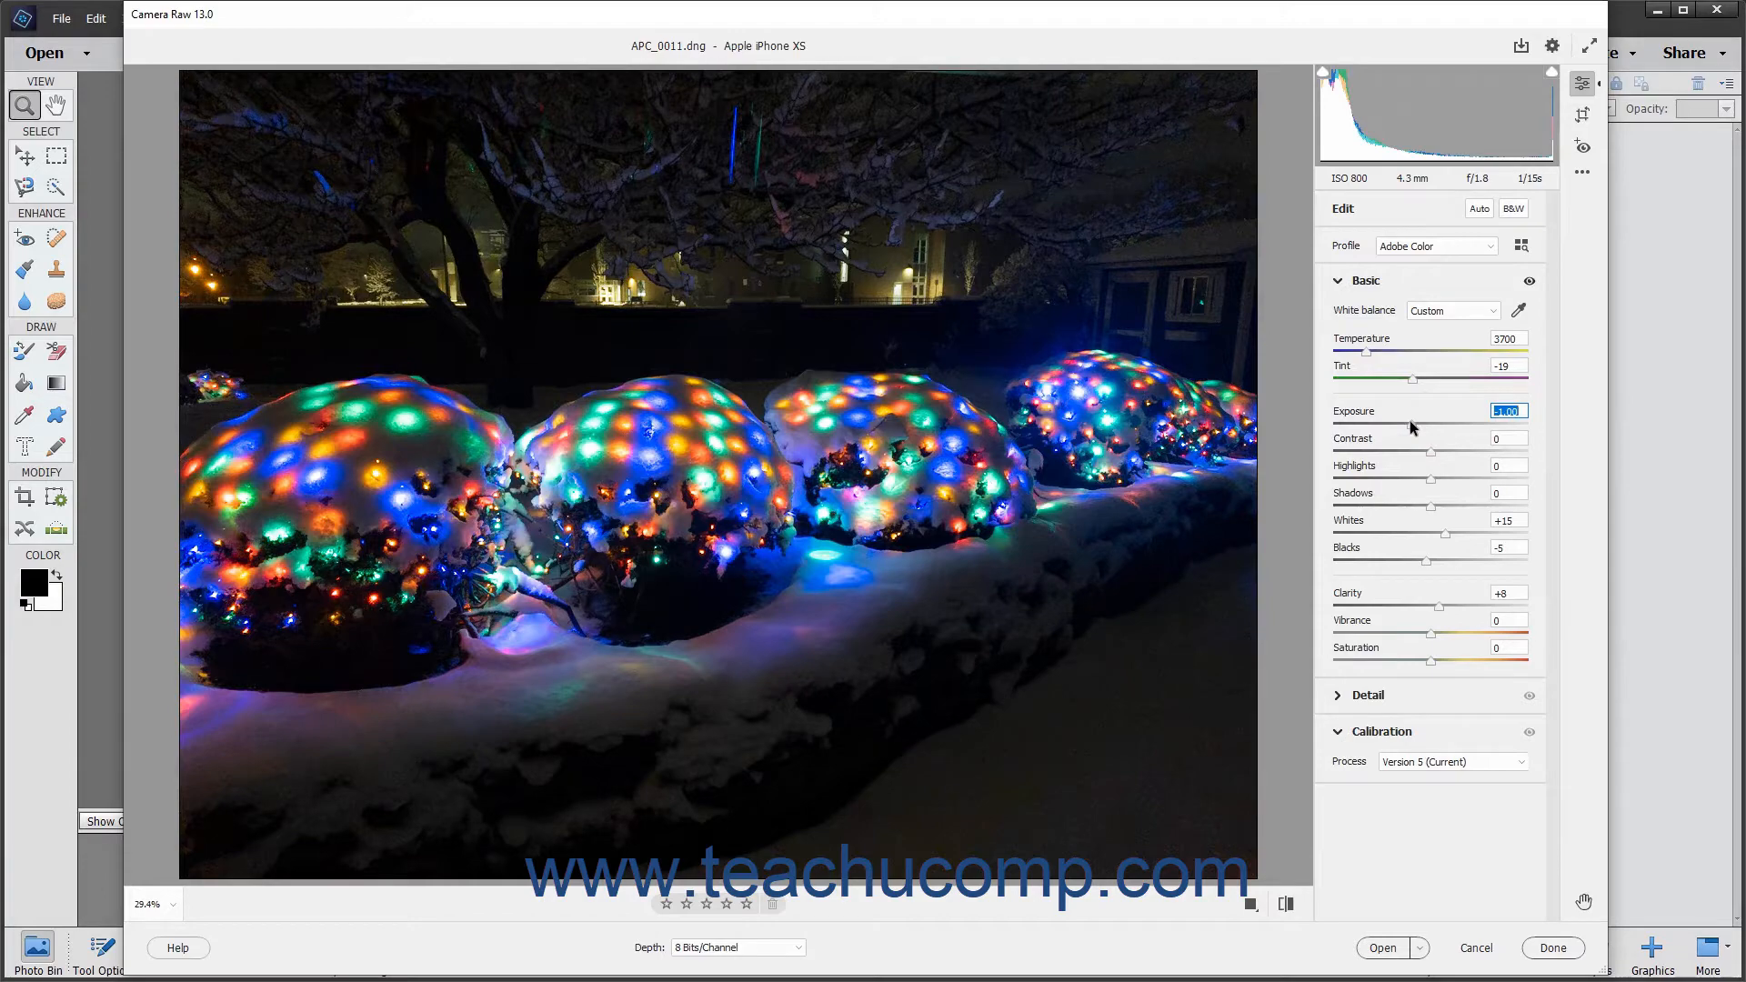
pyautogui.moveTo(1412, 424); pyautogui.dragTo(1447, 430)
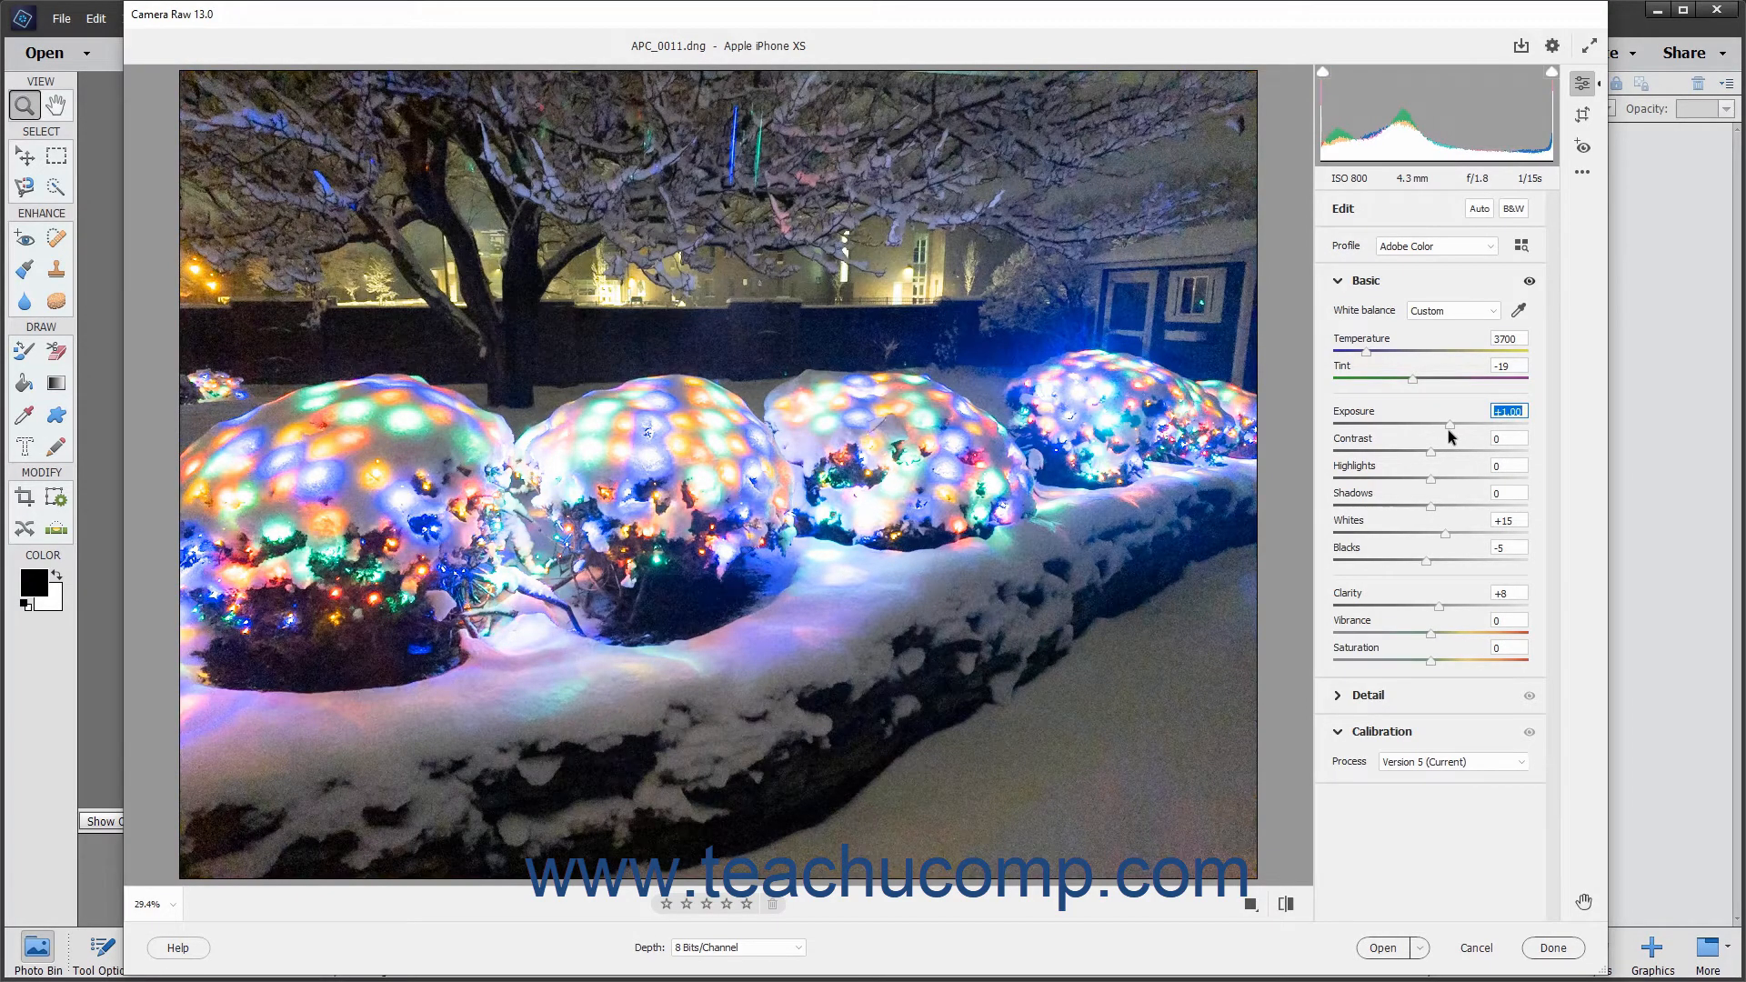
pyautogui.click(1510, 414)
# Set the exposure to +0.50 while previewing the clipped highlights.
pyautogui.press('alt')
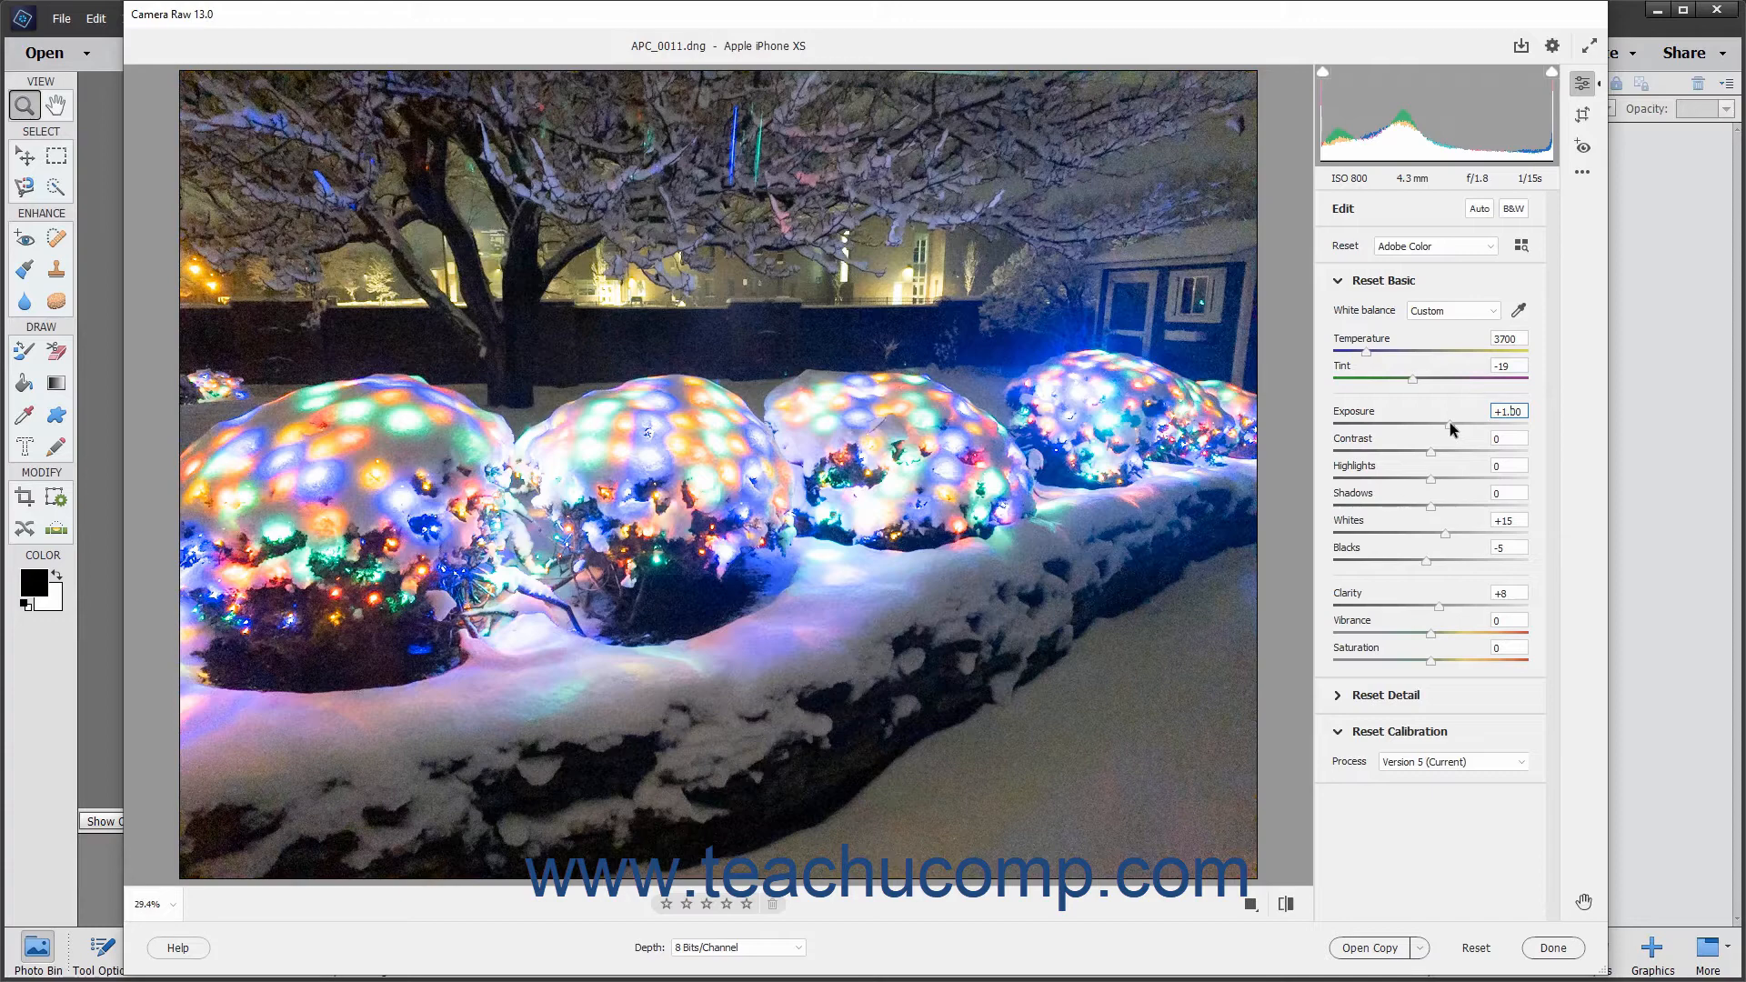
pyautogui.keyDown('alt'); pyautogui.click(1449, 425); pyautogui.keyUp('alt')
pyautogui.keyDown('alt'); pyautogui.click(1450, 425); pyautogui.keyUp('alt')
pyautogui.keyDown('alt'); pyautogui.moveTo(1452, 429); pyautogui.dragTo(1441, 428); pyautogui.keyUp('alt')
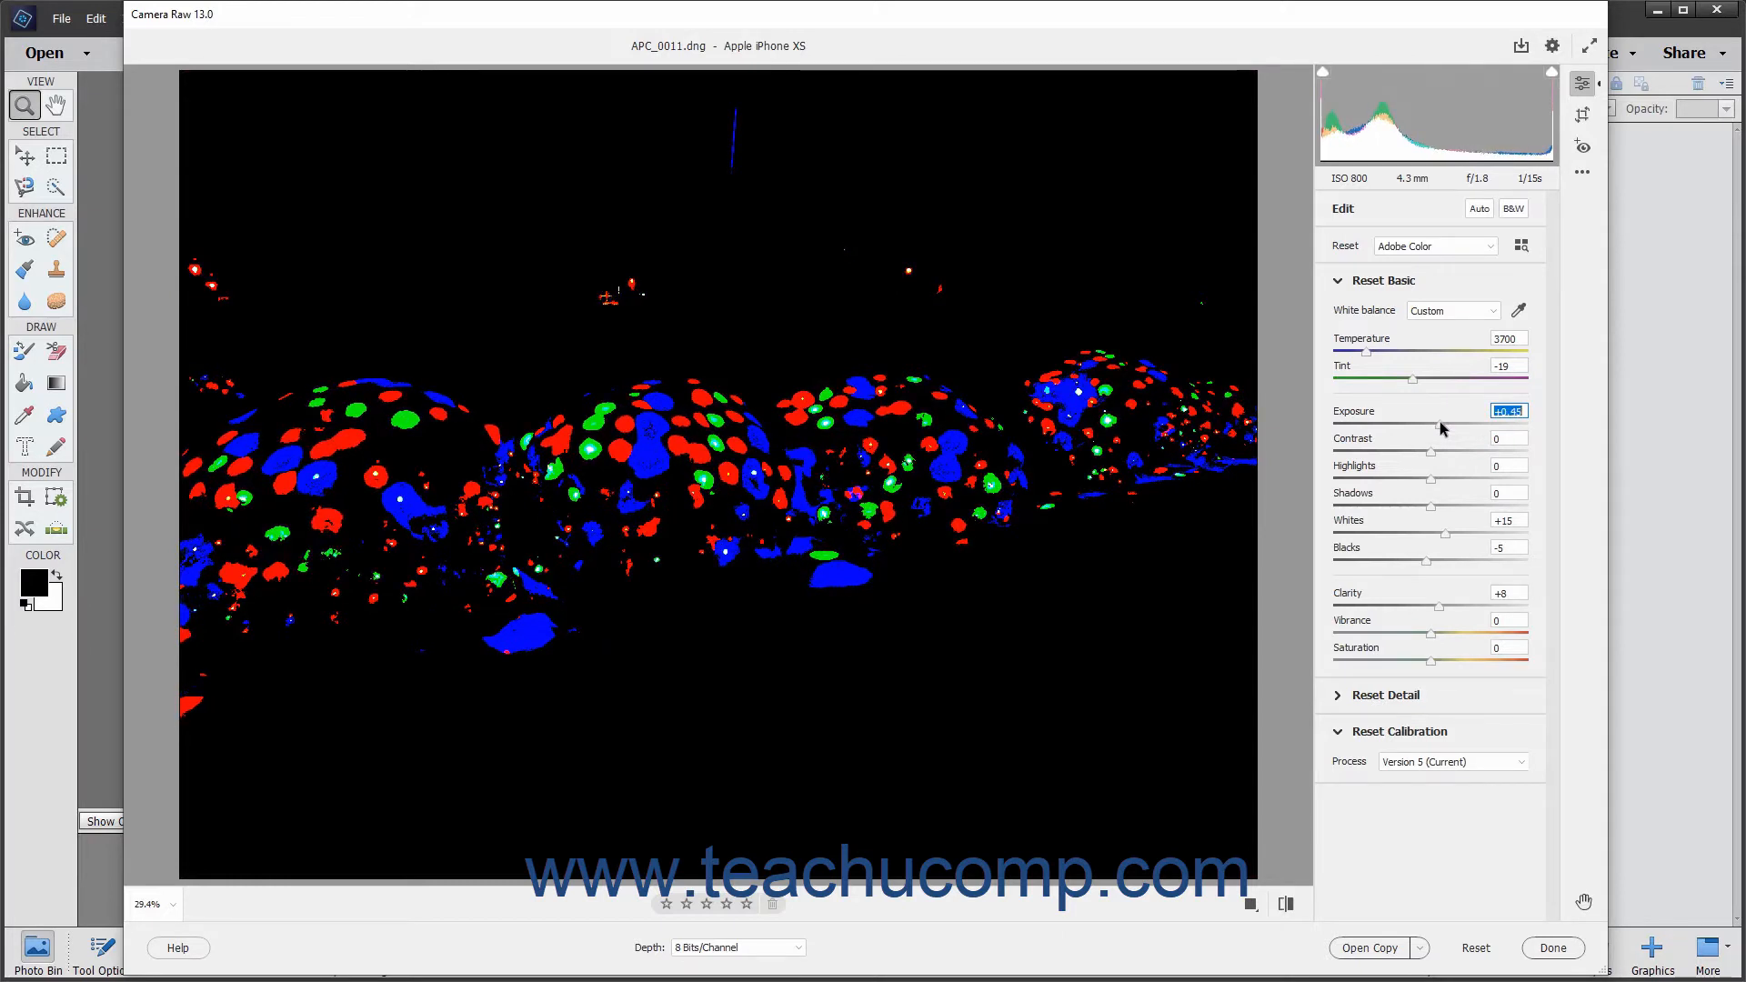
pyautogui.keyDown('alt'); pyautogui.moveTo(1439, 422); pyautogui.dragTo(1442, 423); pyautogui.keyUp('alt')
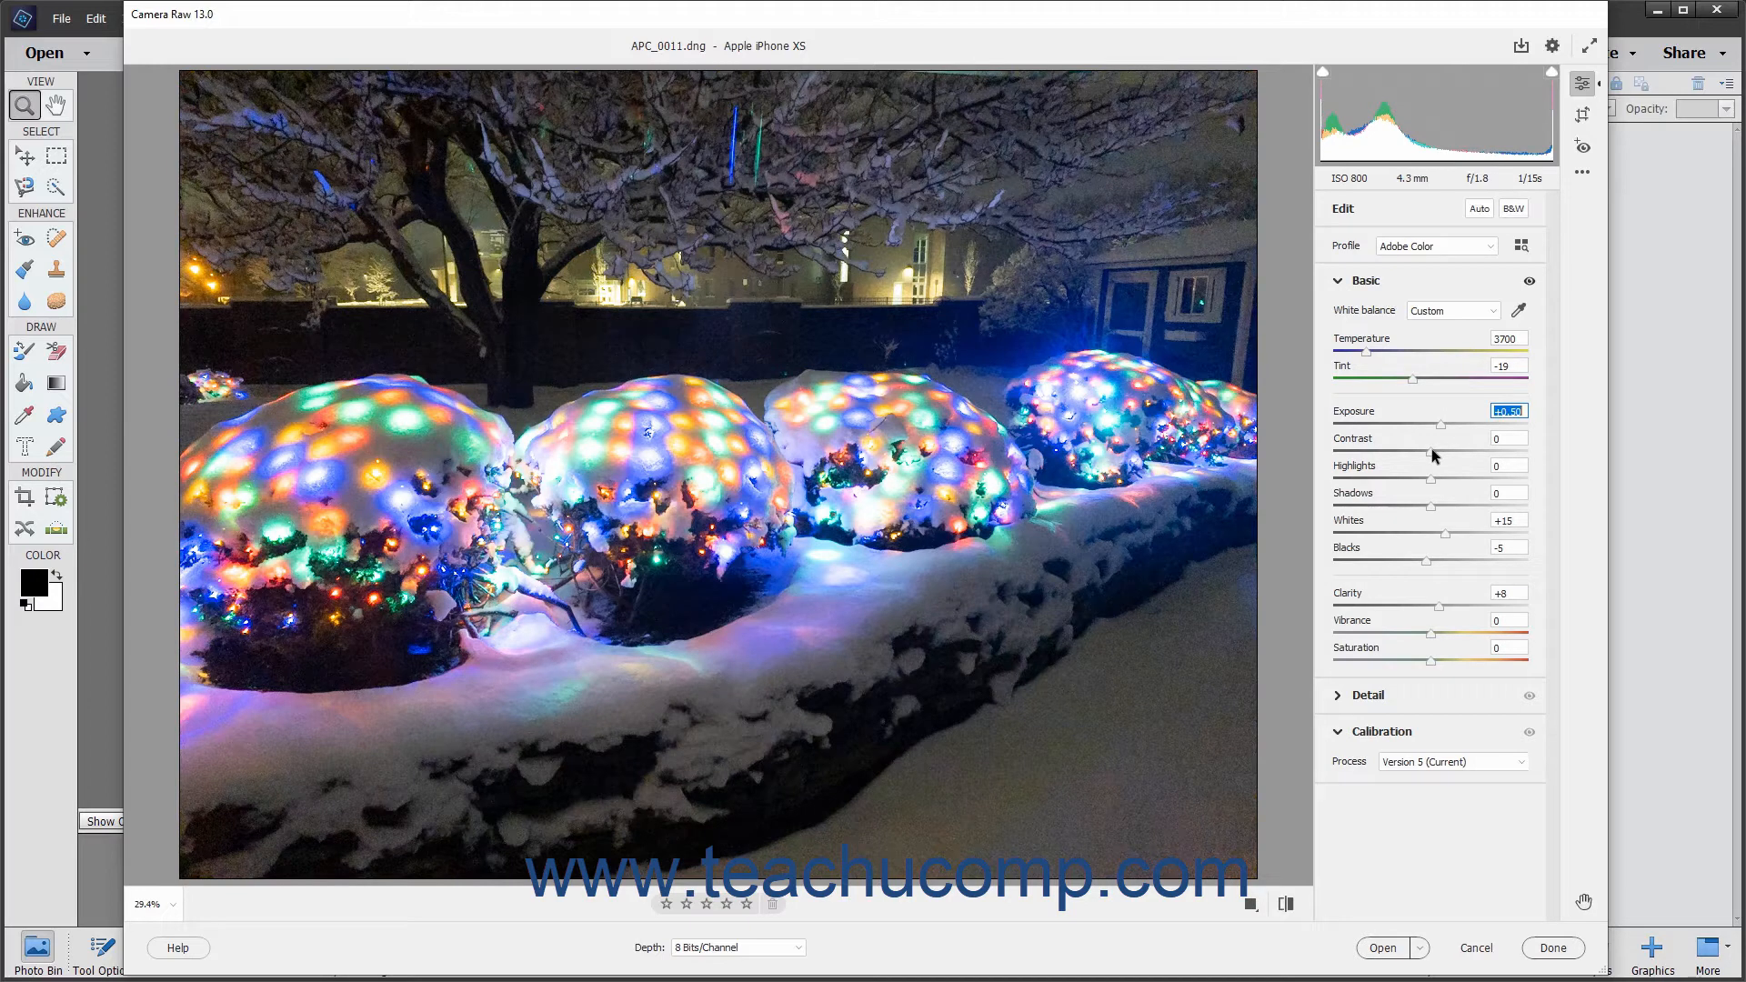
# Try lower and higher contrast on the photo and return the contrast to 0.
pyautogui.click(1432, 455)
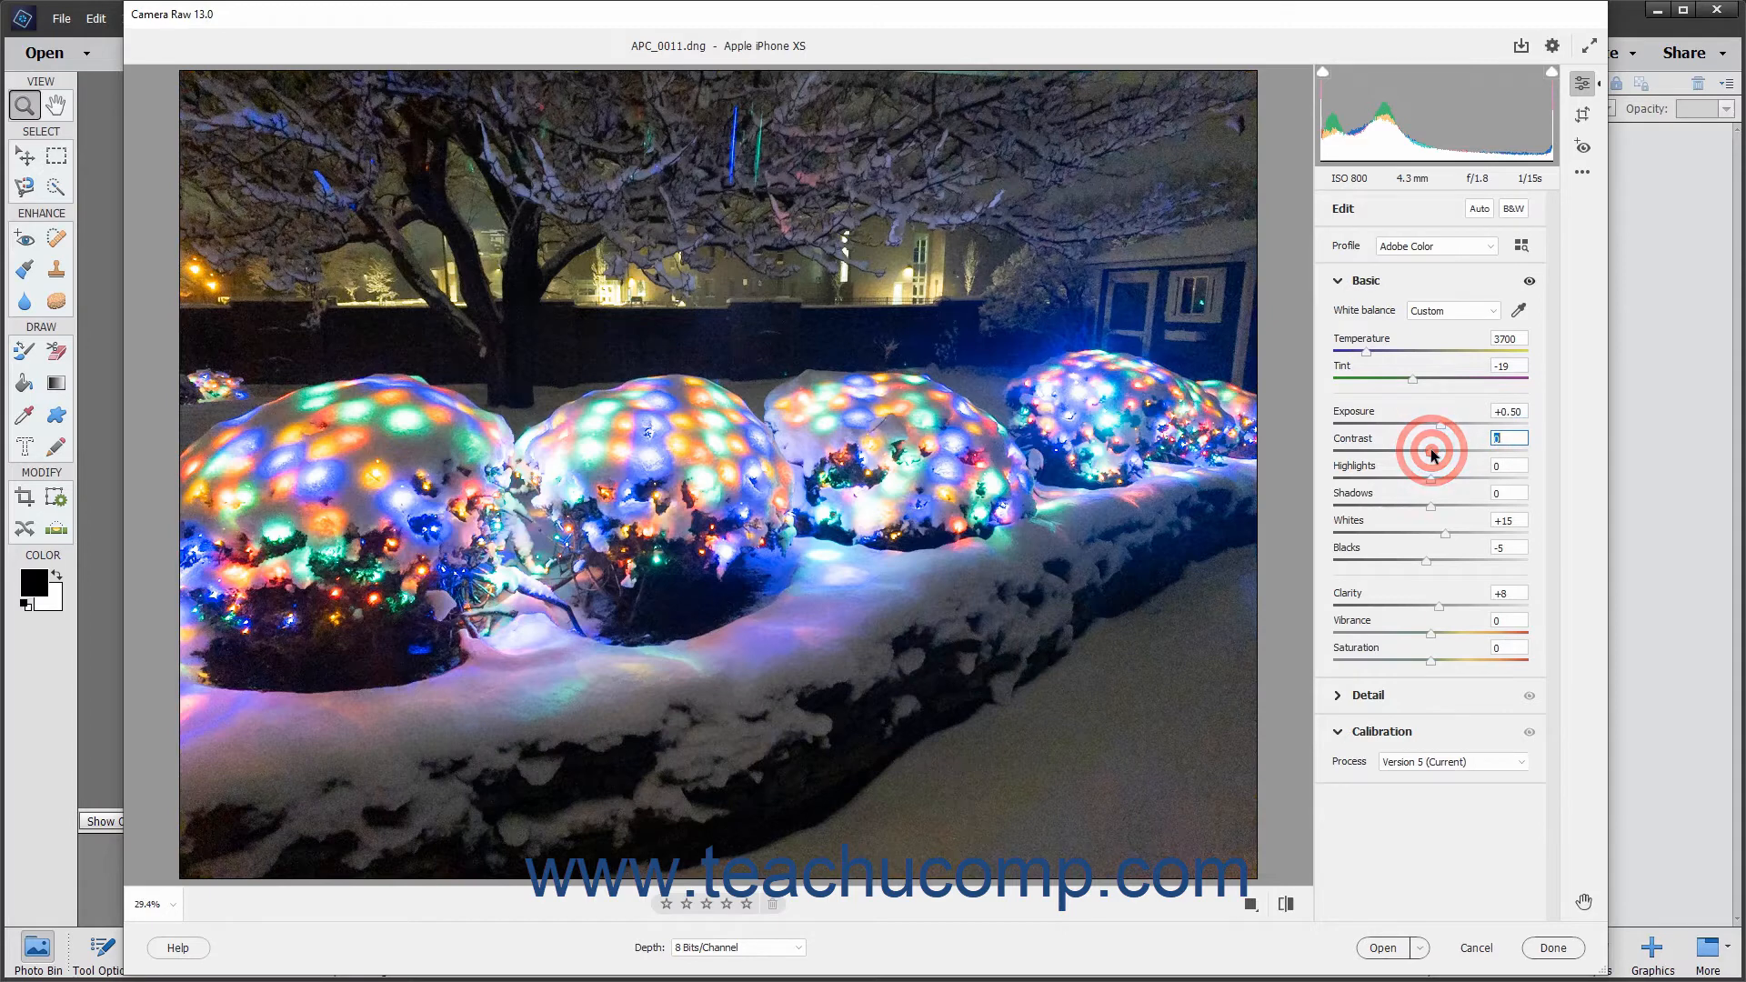
pyautogui.moveTo(1433, 454); pyautogui.dragTo(1402, 454)
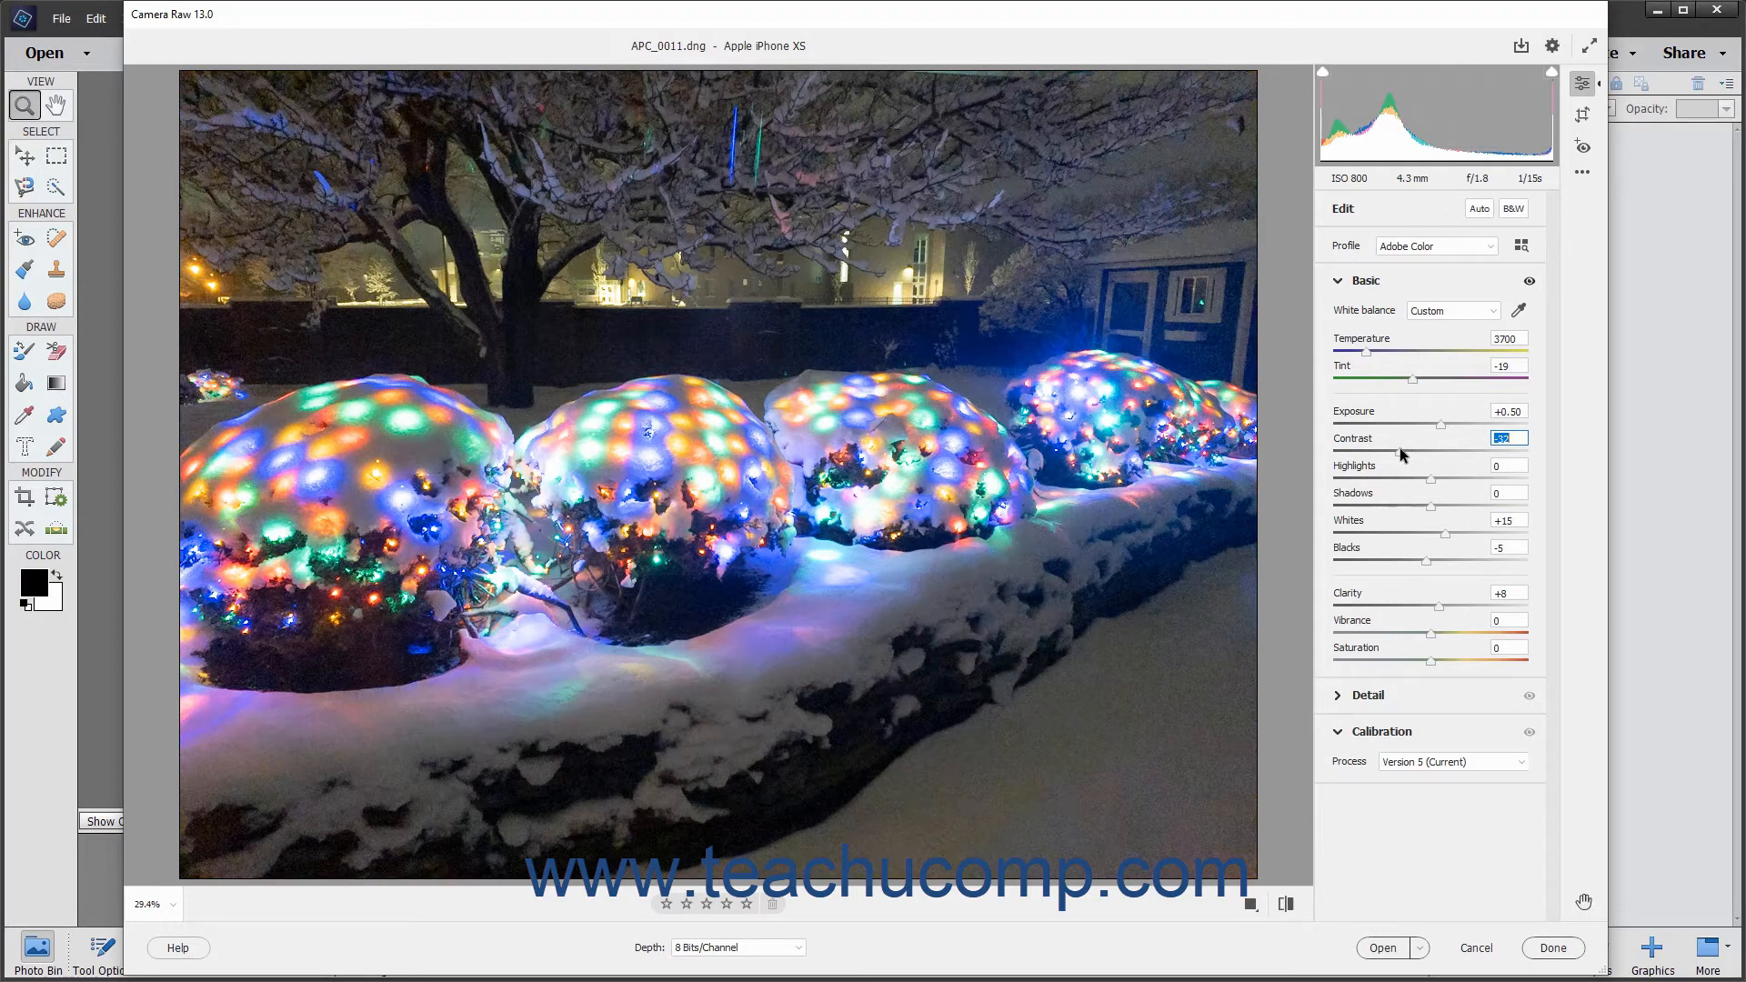
pyautogui.moveTo(1399, 453); pyautogui.dragTo(1481, 460)
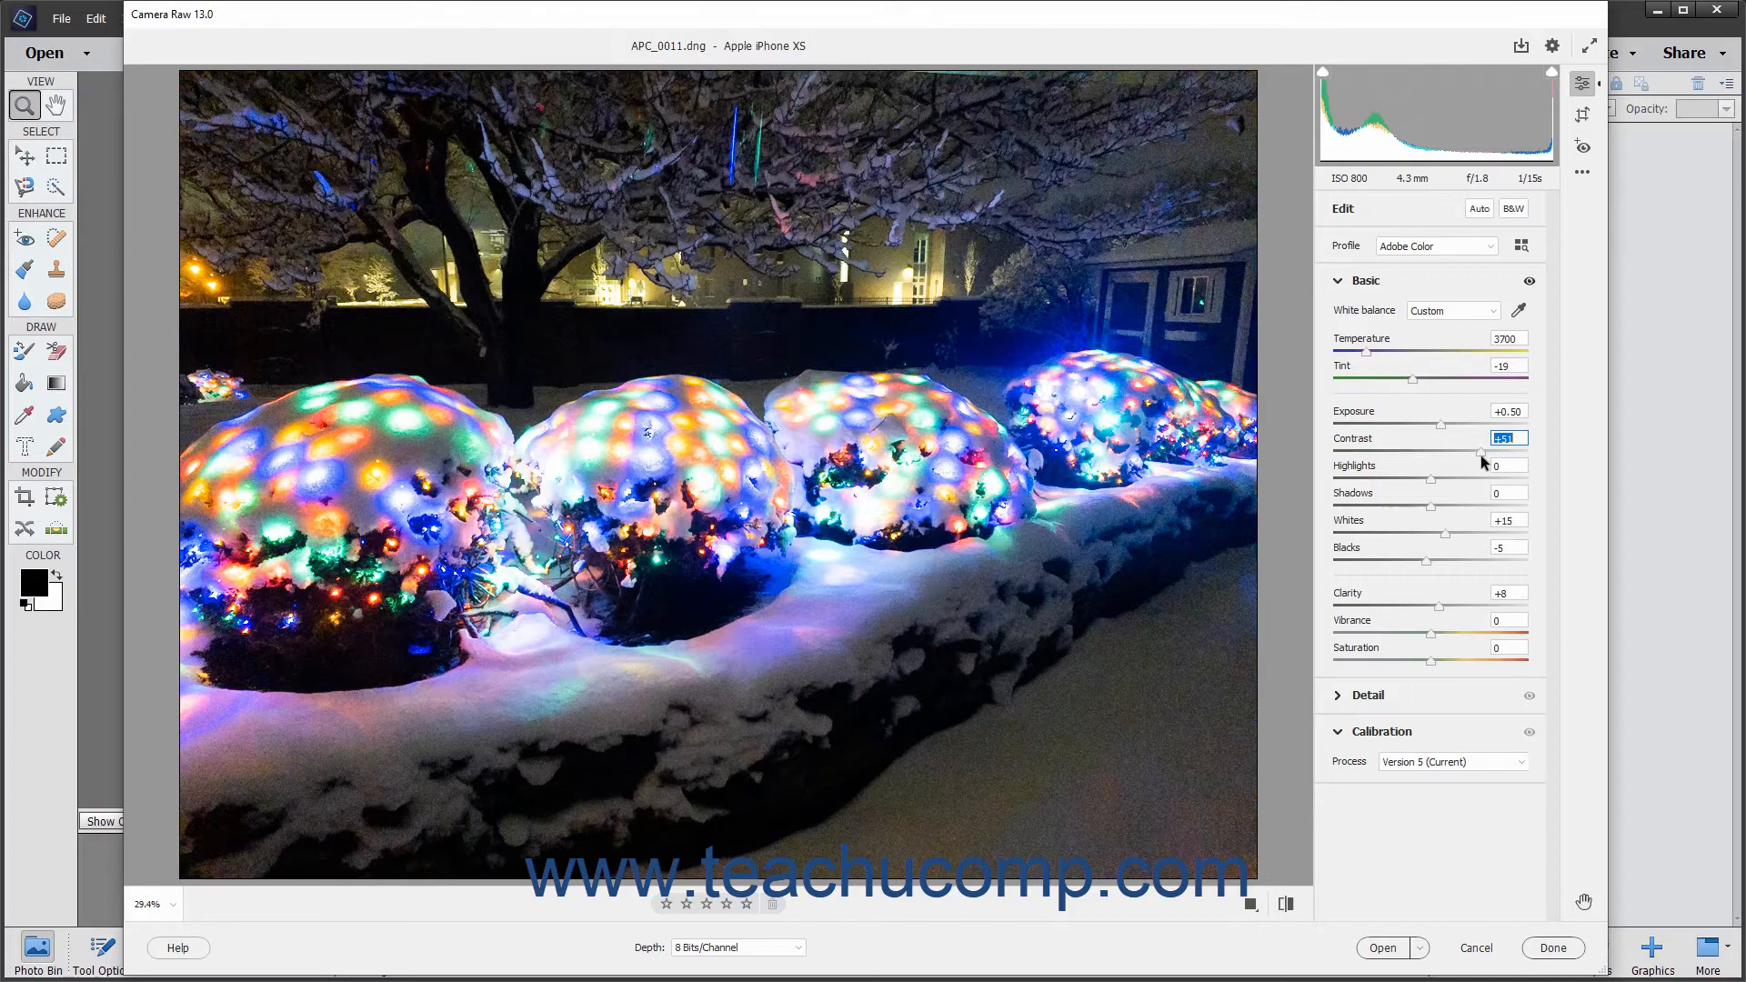
pyautogui.moveTo(1472, 455); pyautogui.dragTo(1431, 454)
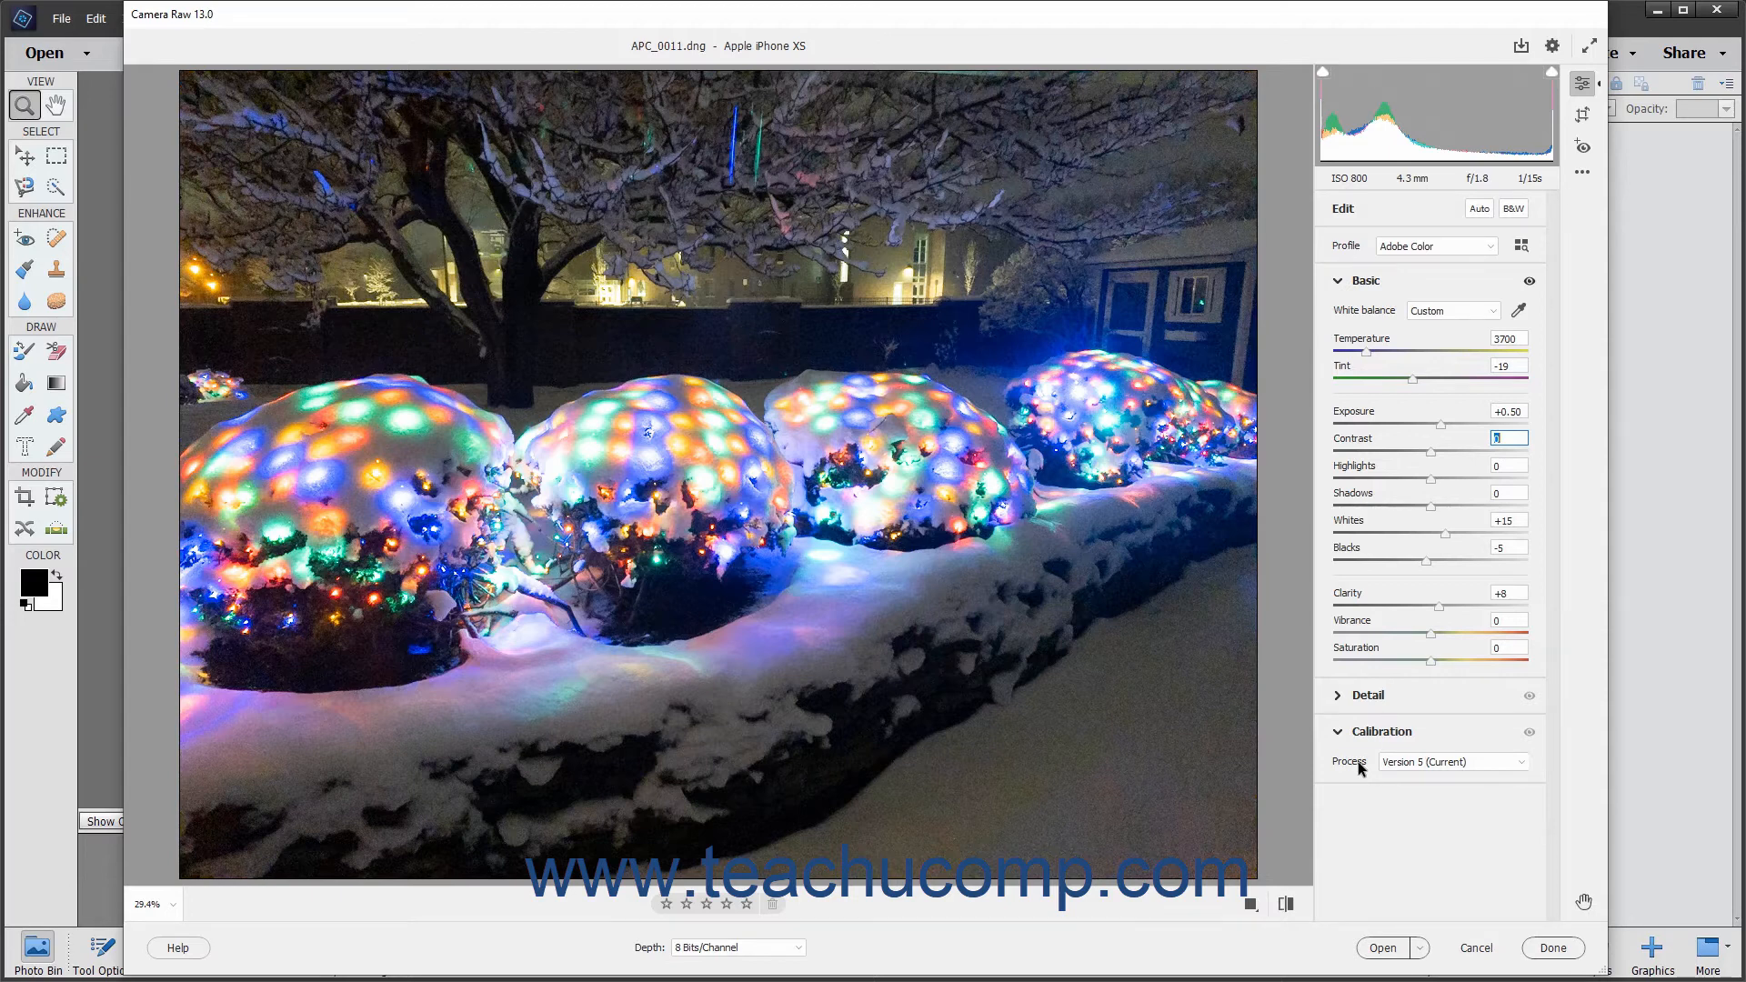
# Check which process versions the calibration settings offer, keeping Version 5 (Current).
pyautogui.click(1523, 762)
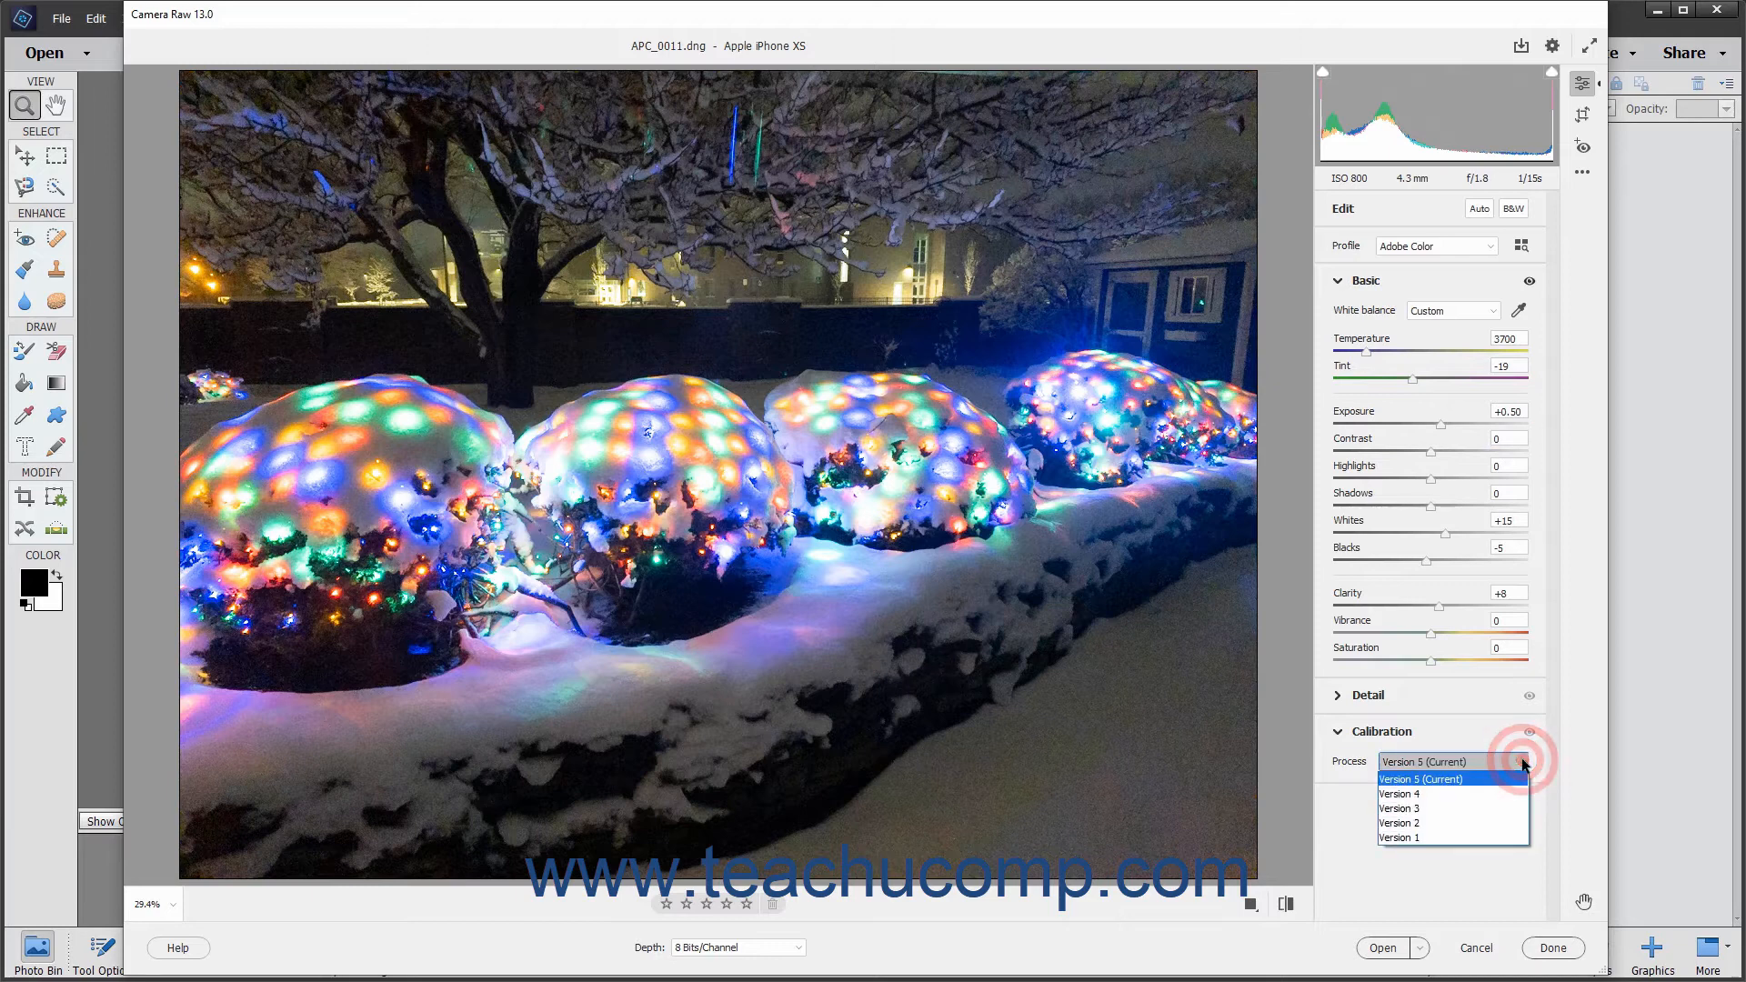
pyautogui.click(1523, 762)
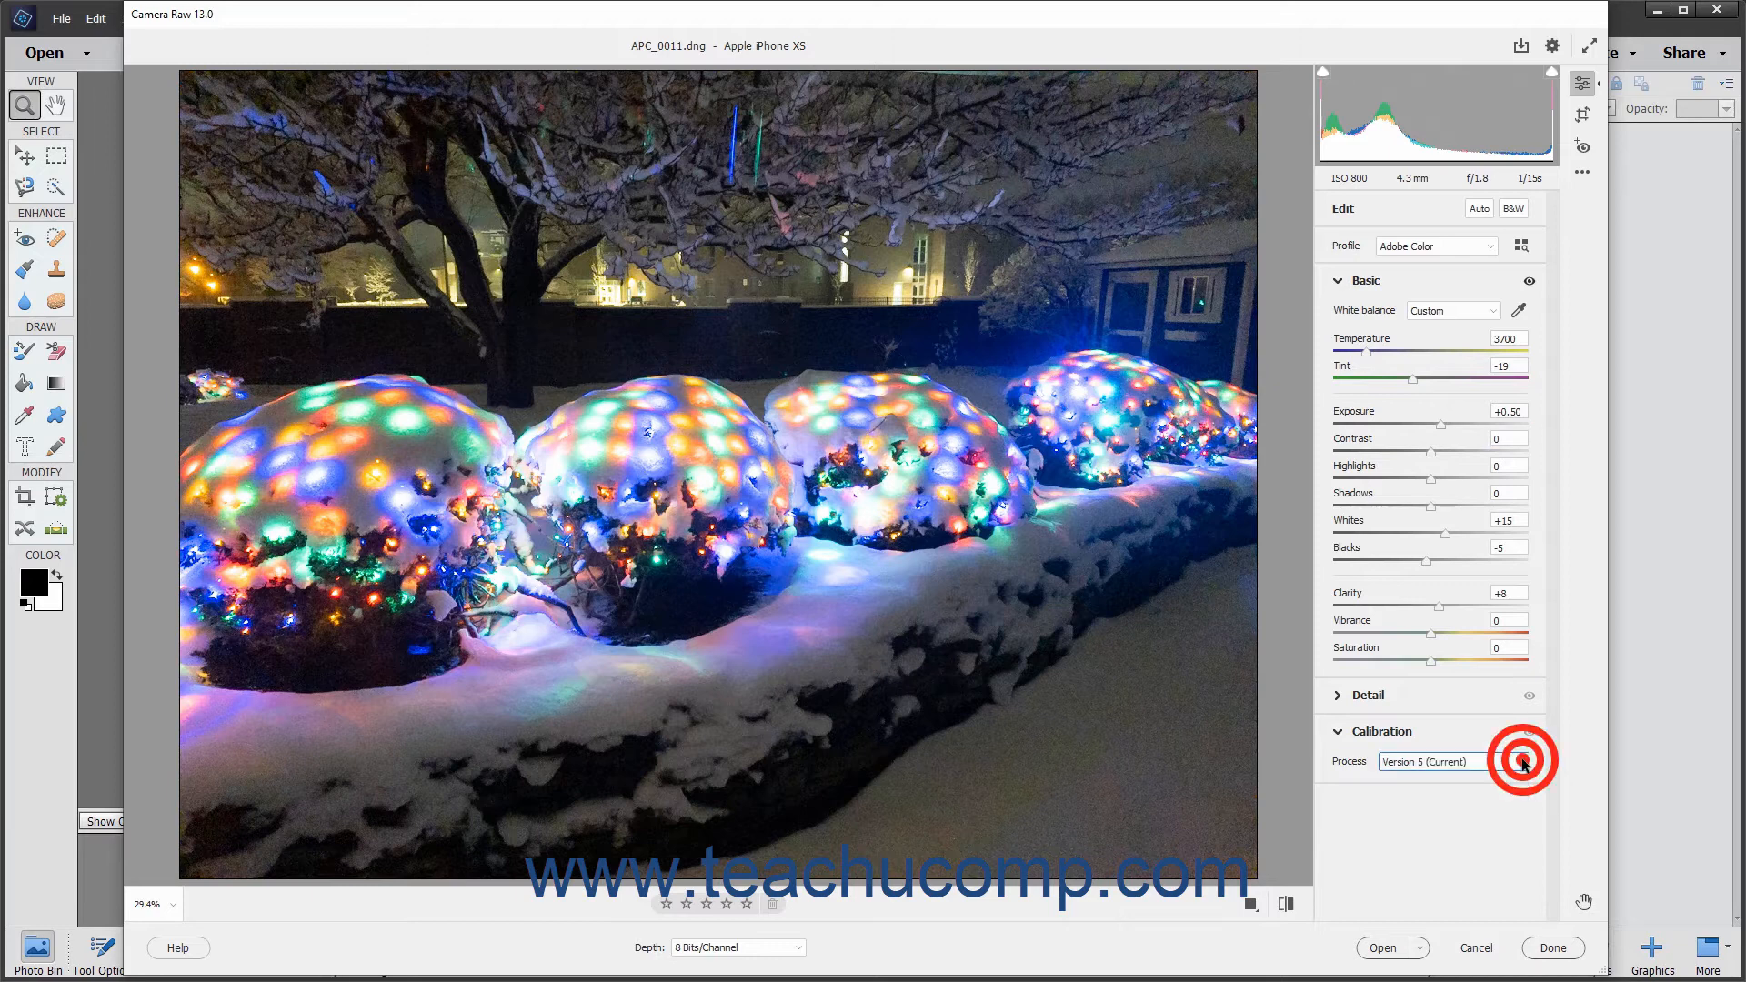
pyautogui.click(1320, 484)
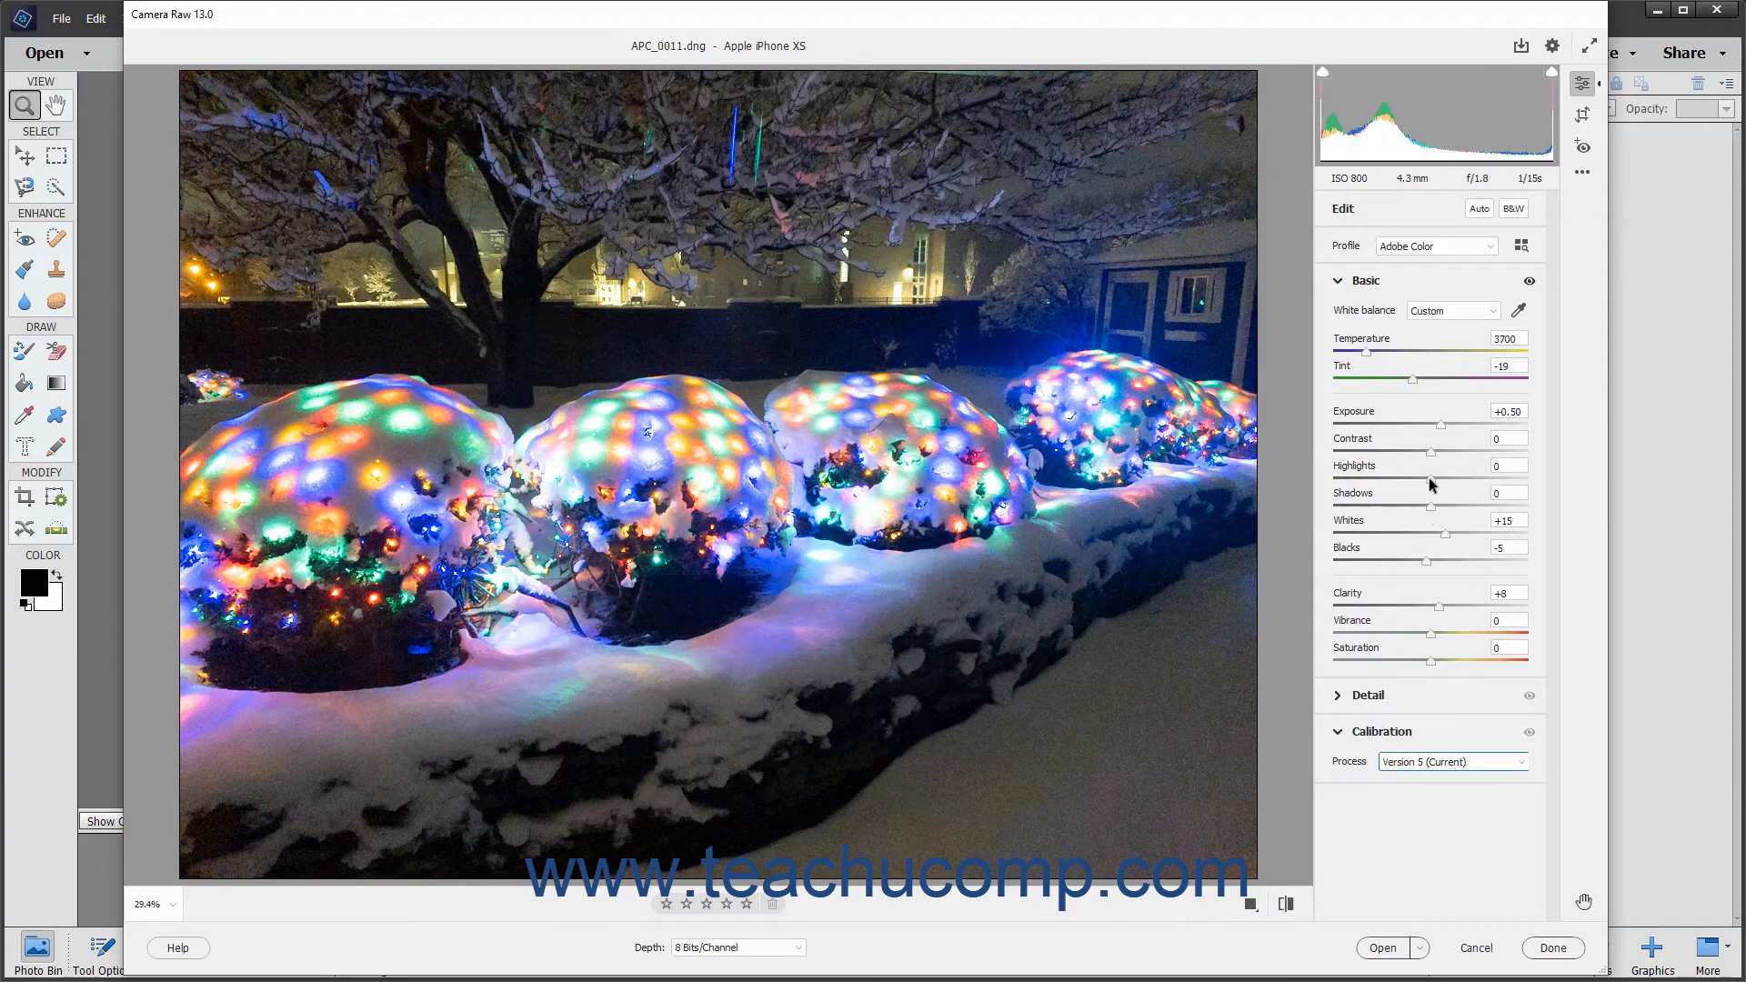
# Set the highlights to -3 and the shadows to +20.
pyautogui.click(1431, 480)
pyautogui.moveTo(1432, 484); pyautogui.dragTo(1427, 486)
pyautogui.moveTo(1429, 506)
pyautogui.mouseDown()
pyautogui.moveTo(1415, 506)
pyautogui.moveTo(1448, 504)
pyautogui.mouseUp()
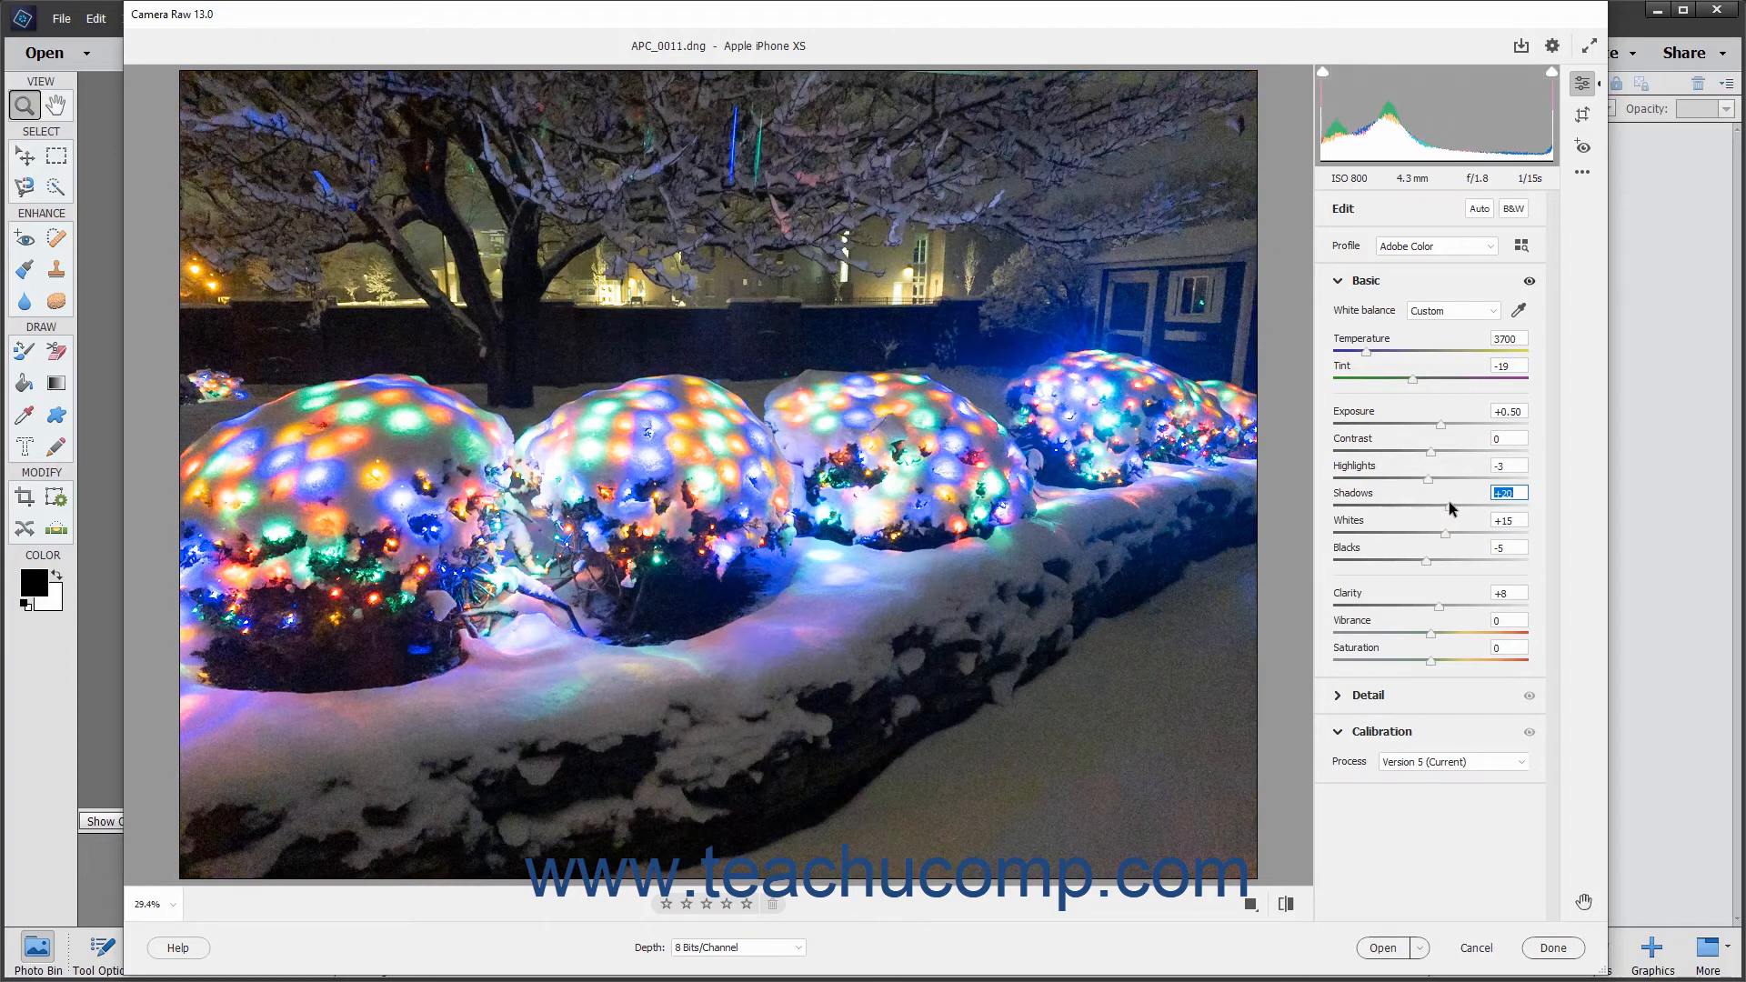
# Set the whites to -7 and the blacks to +6.
pyautogui.click(1408, 531)
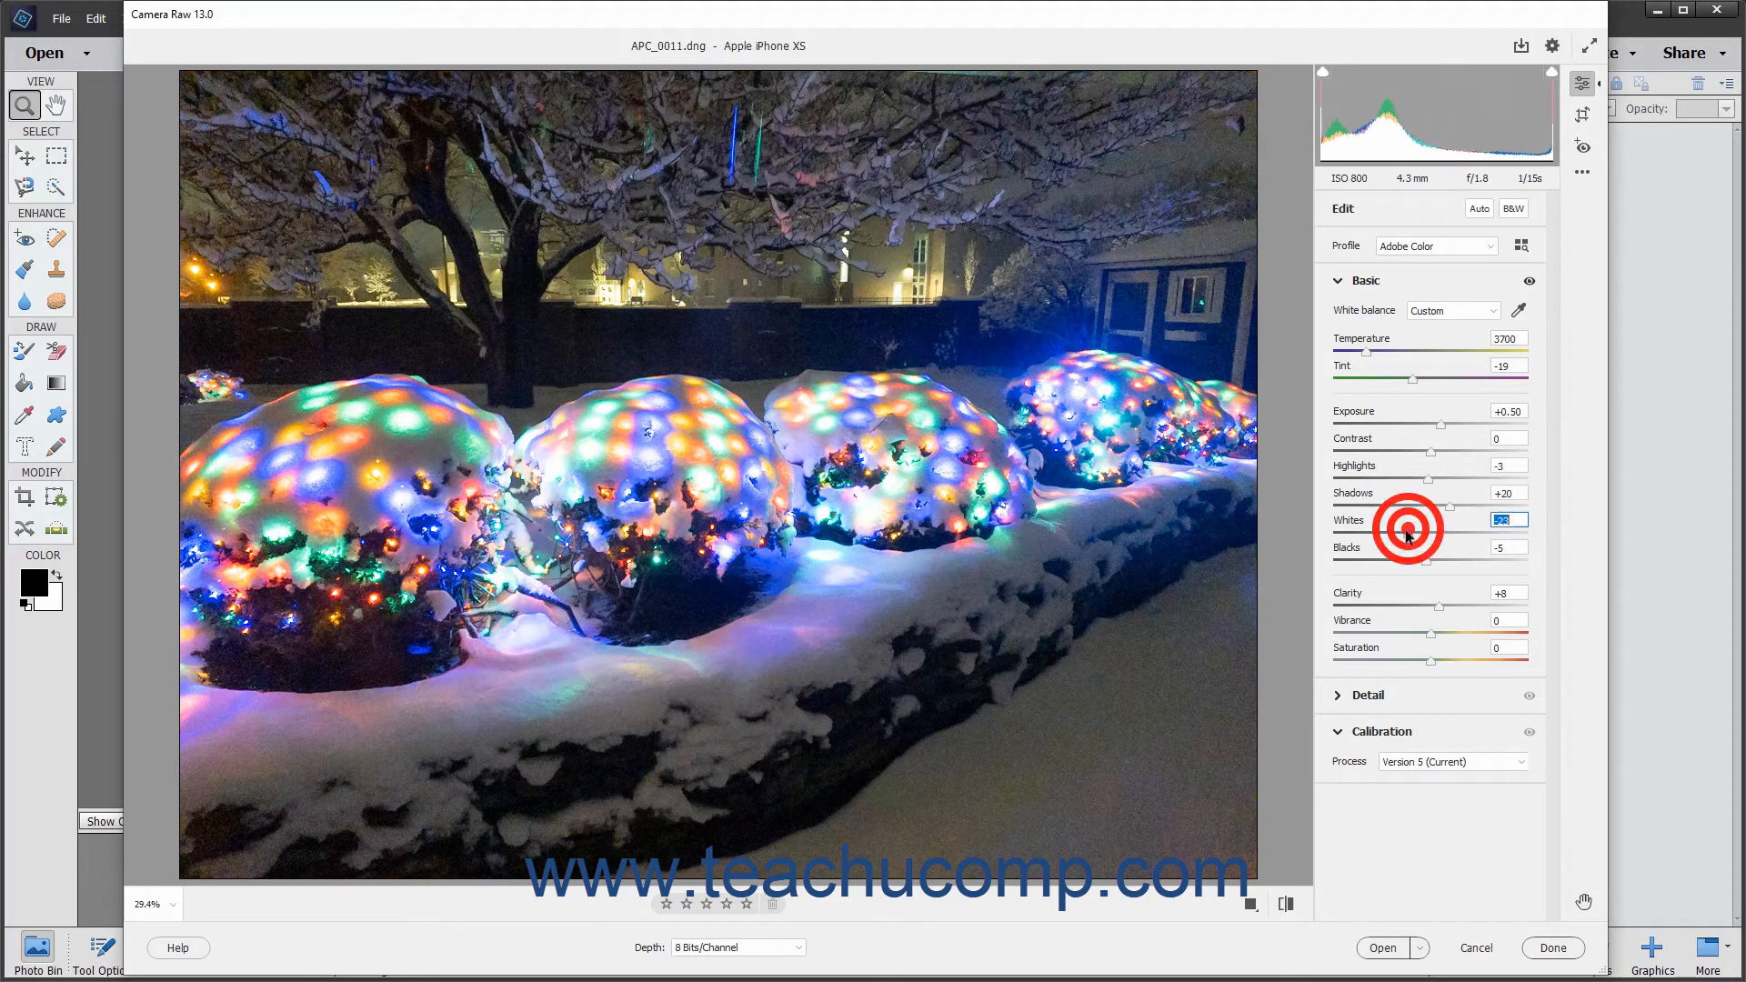
pyautogui.click(1399, 549)
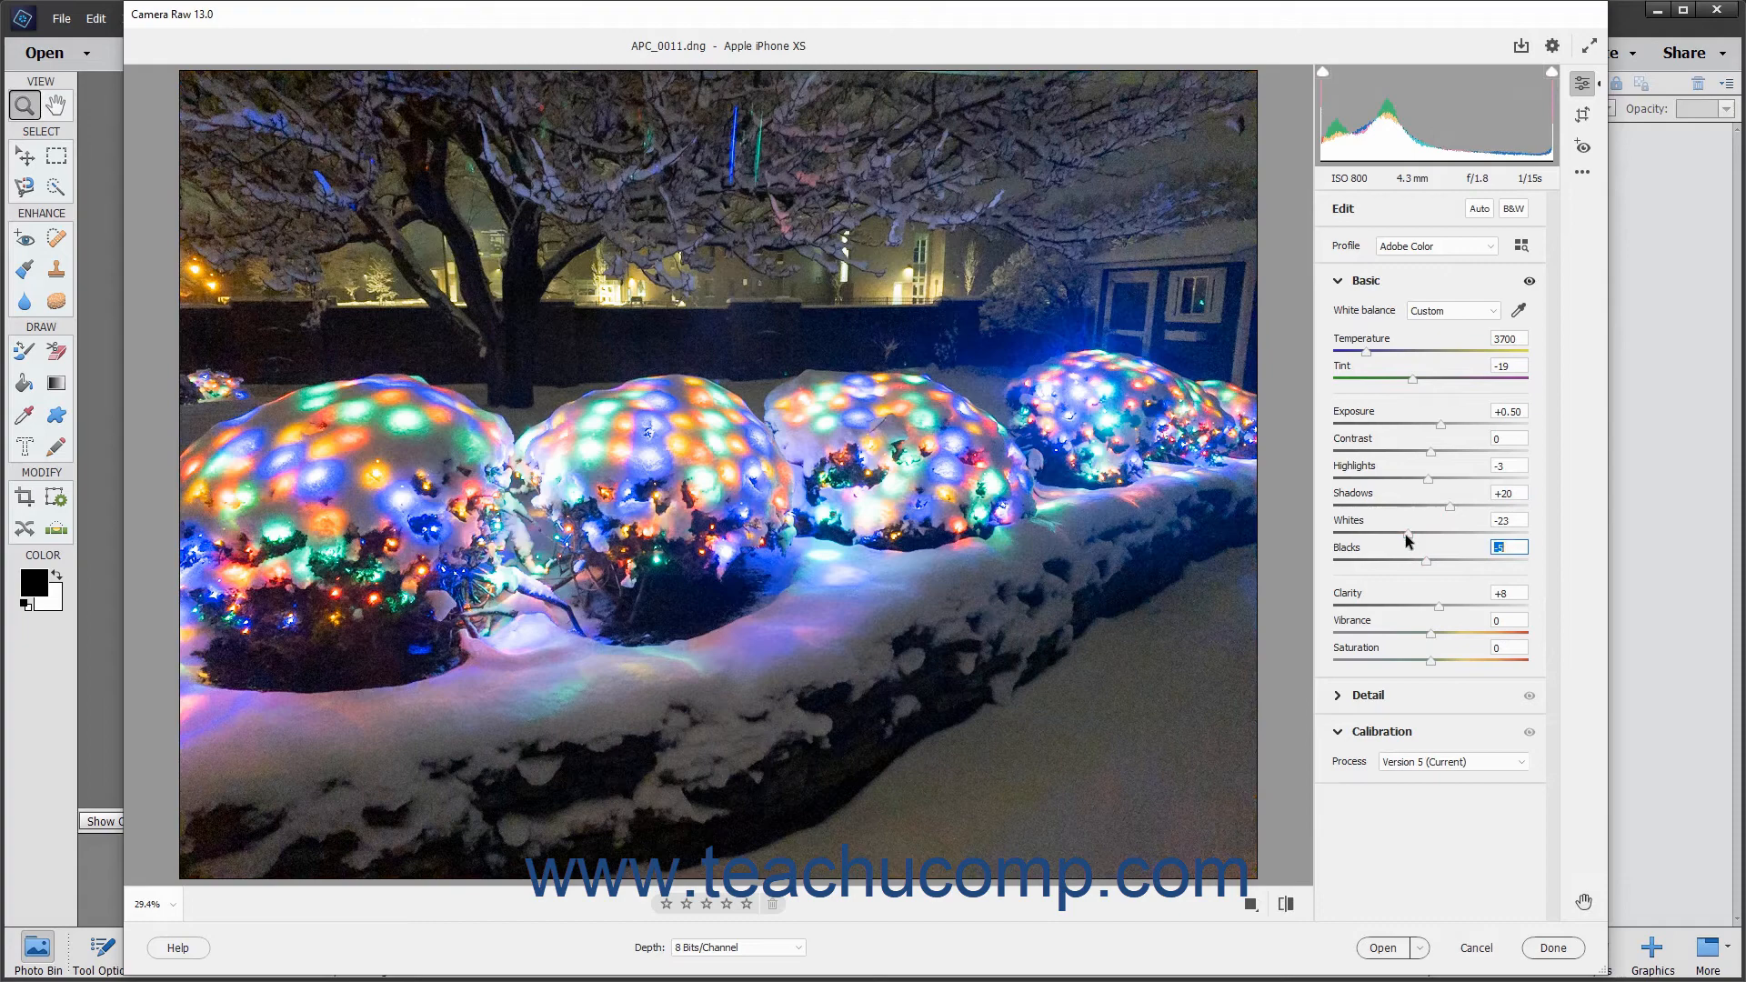
pyautogui.click(1407, 537)
pyautogui.moveTo(1407, 539); pyautogui.dragTo(1424, 543)
pyautogui.moveTo(1427, 565); pyautogui.dragTo(1437, 564)
# Soften the photo by setting the clarity to -9.
pyautogui.click(1391, 606)
pyautogui.click(1381, 620)
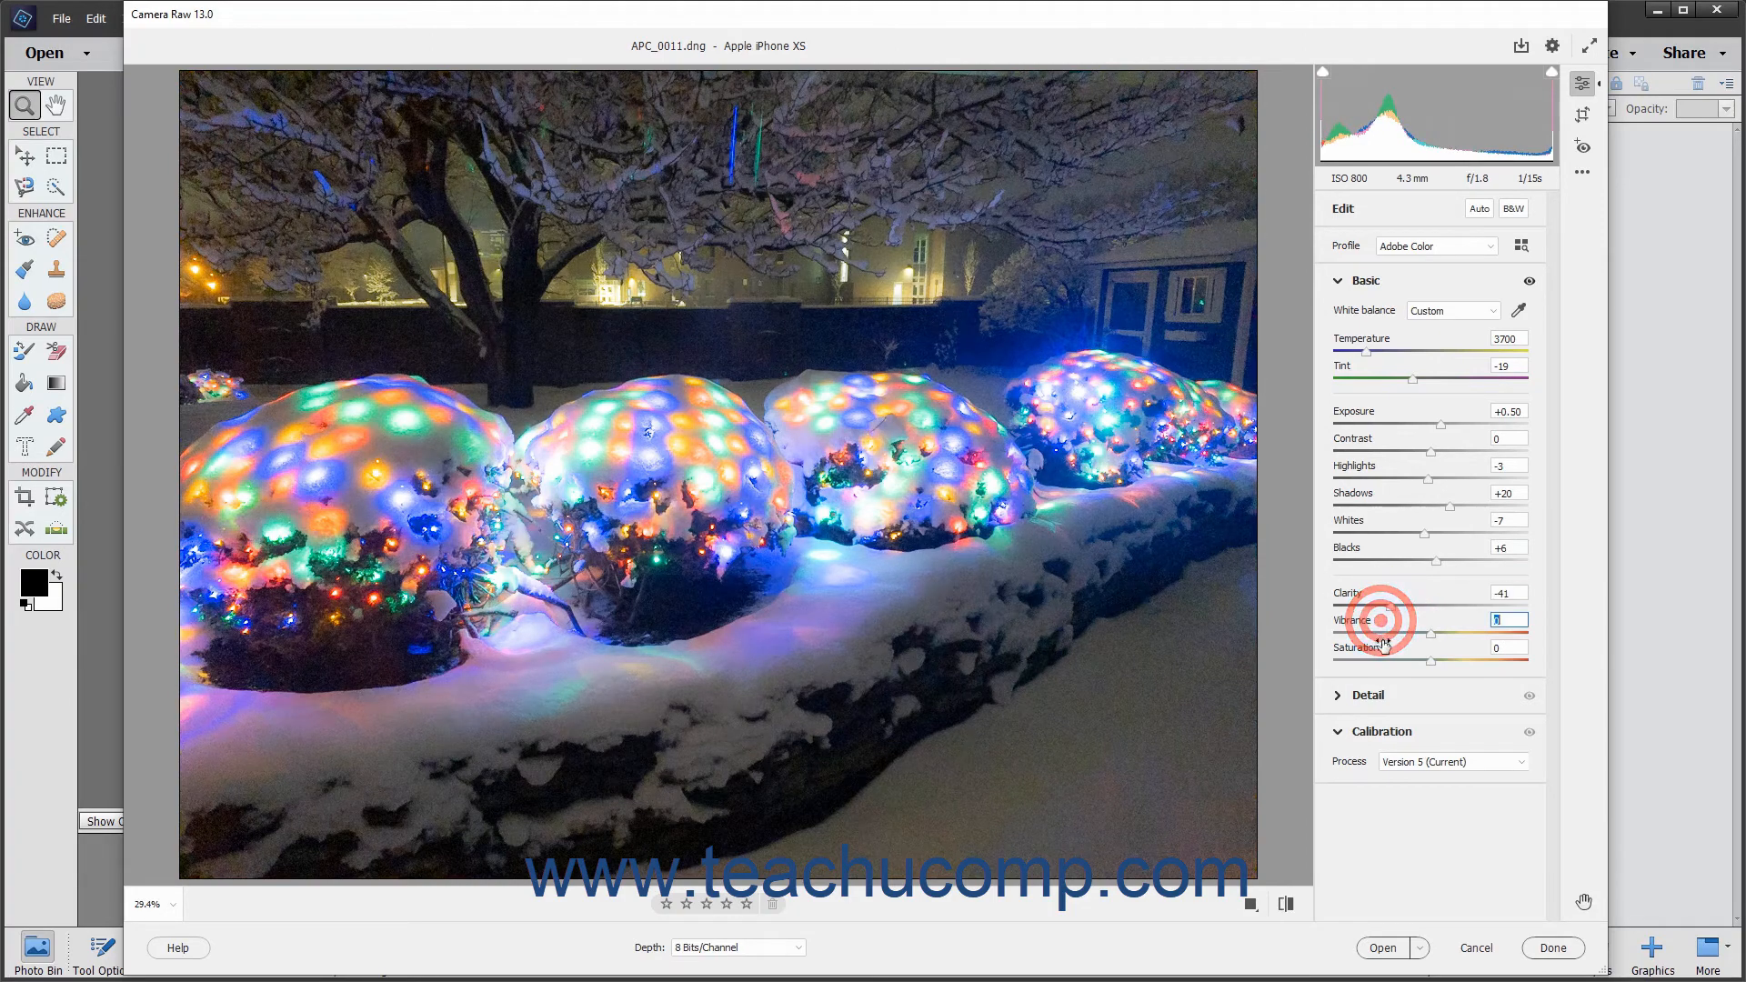
pyautogui.click(1383, 647)
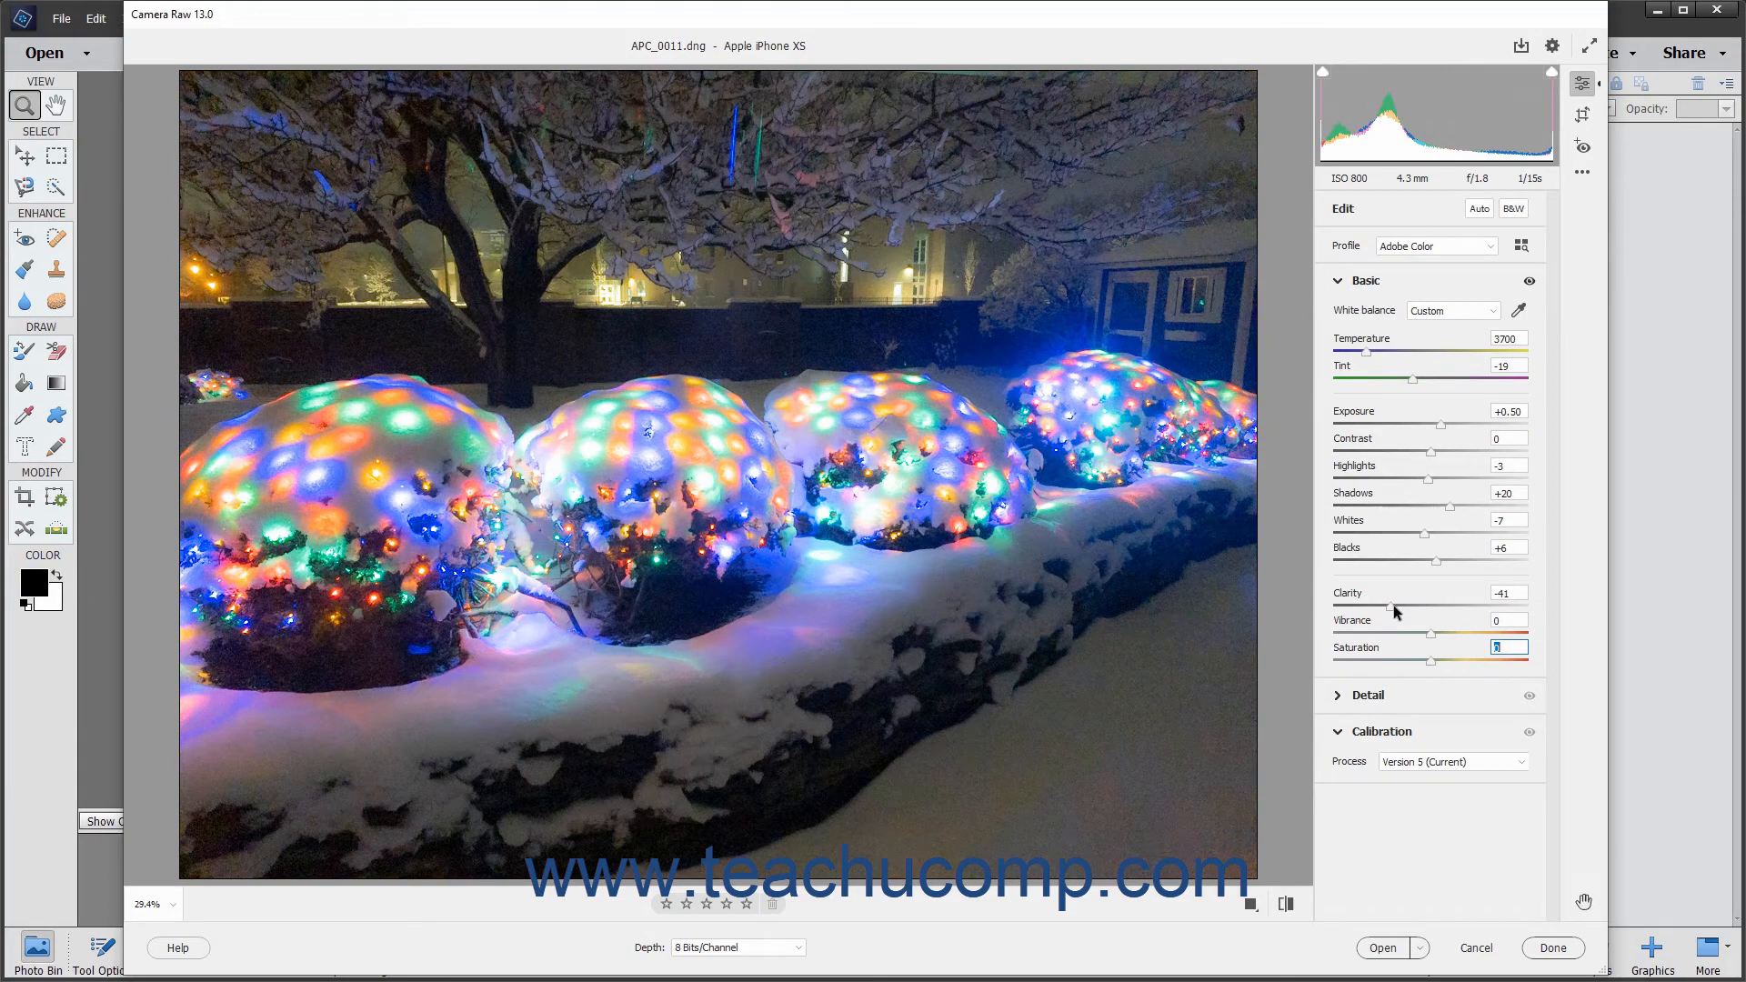
pyautogui.click(1395, 607)
pyautogui.moveTo(1396, 611); pyautogui.dragTo(1429, 631)
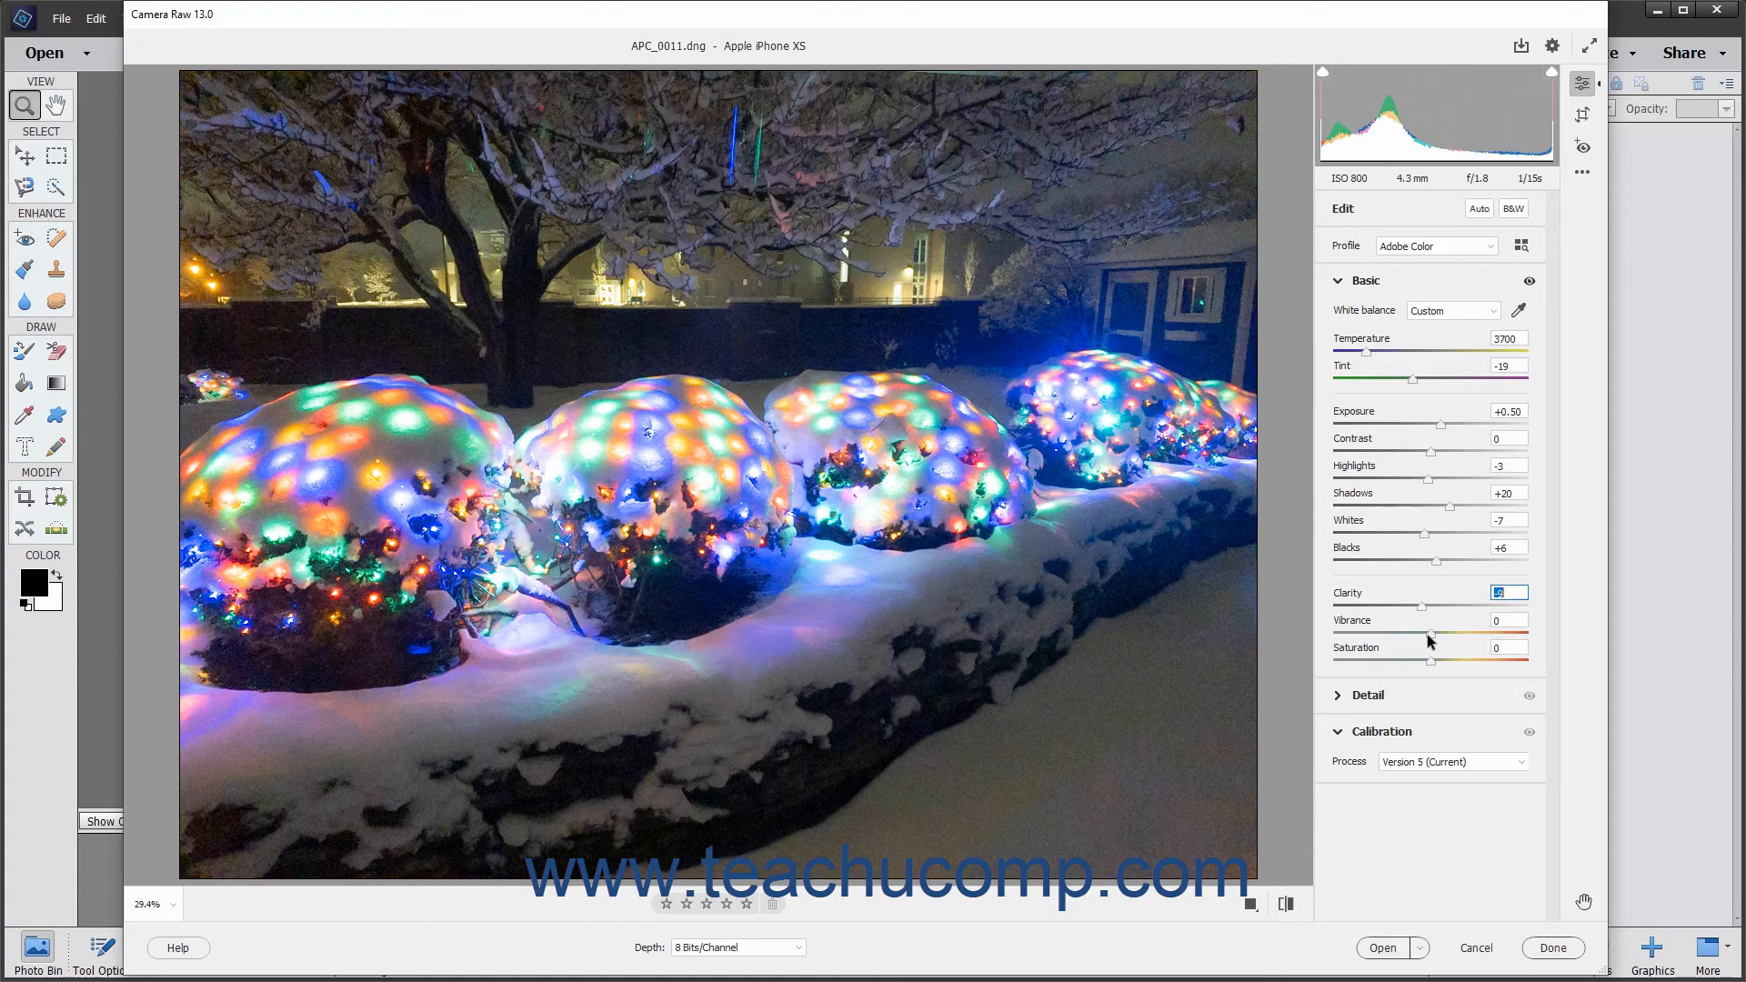
# Boost the photo's colours by setting the vibrance to +15 and the saturation to +25.
pyautogui.moveTo(1429, 637); pyautogui.dragTo(1444, 641)
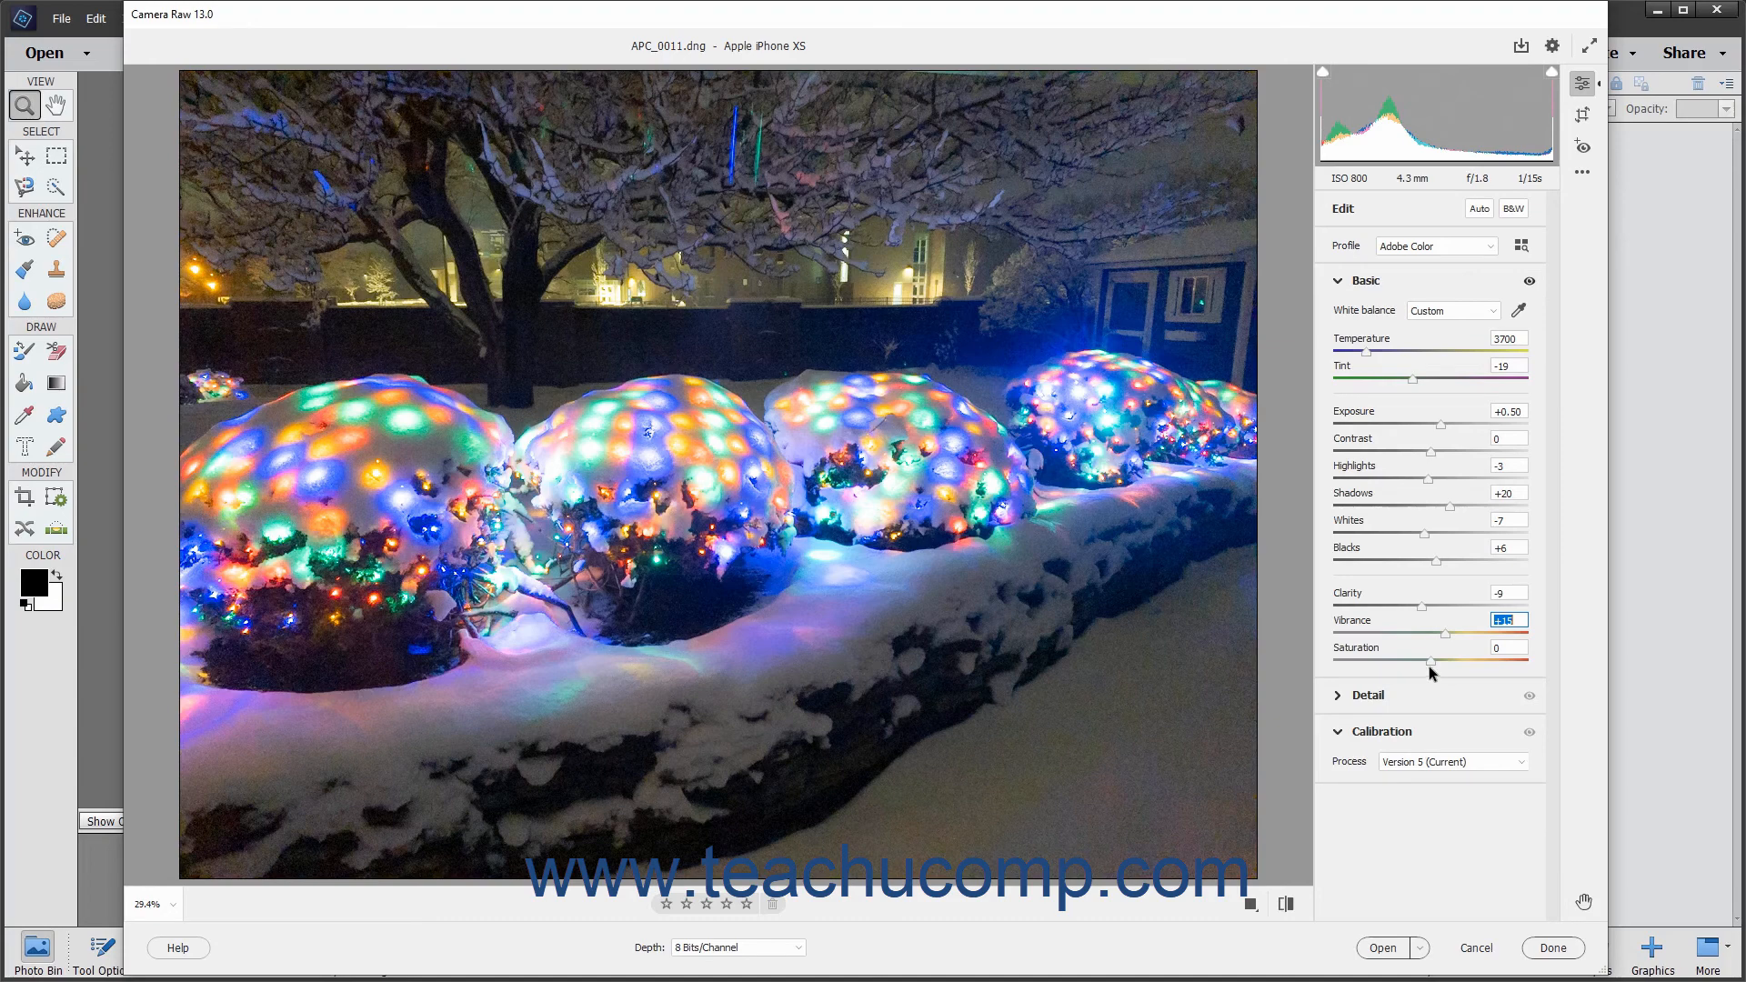
pyautogui.click(1431, 666)
pyautogui.moveTo(1432, 666); pyautogui.dragTo(1453, 666)
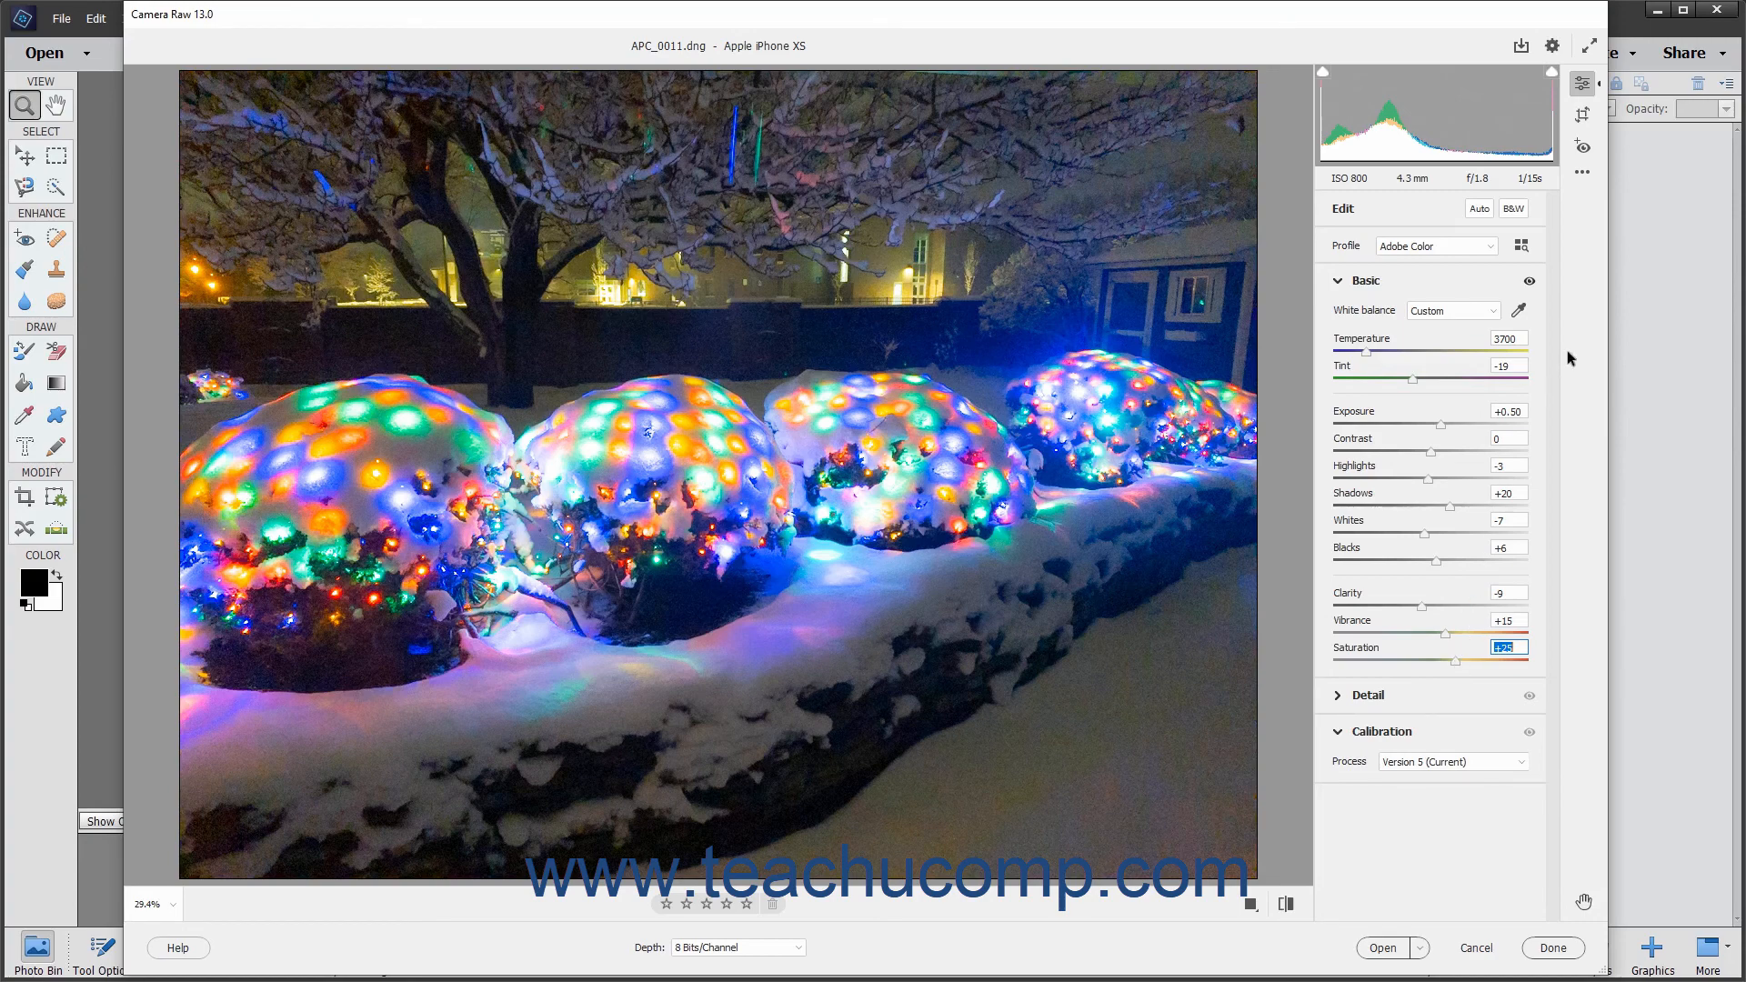
# Compare the photo without and with the Basic adjustments, leaving the adjustments turned on.
pyautogui.click(1530, 282)
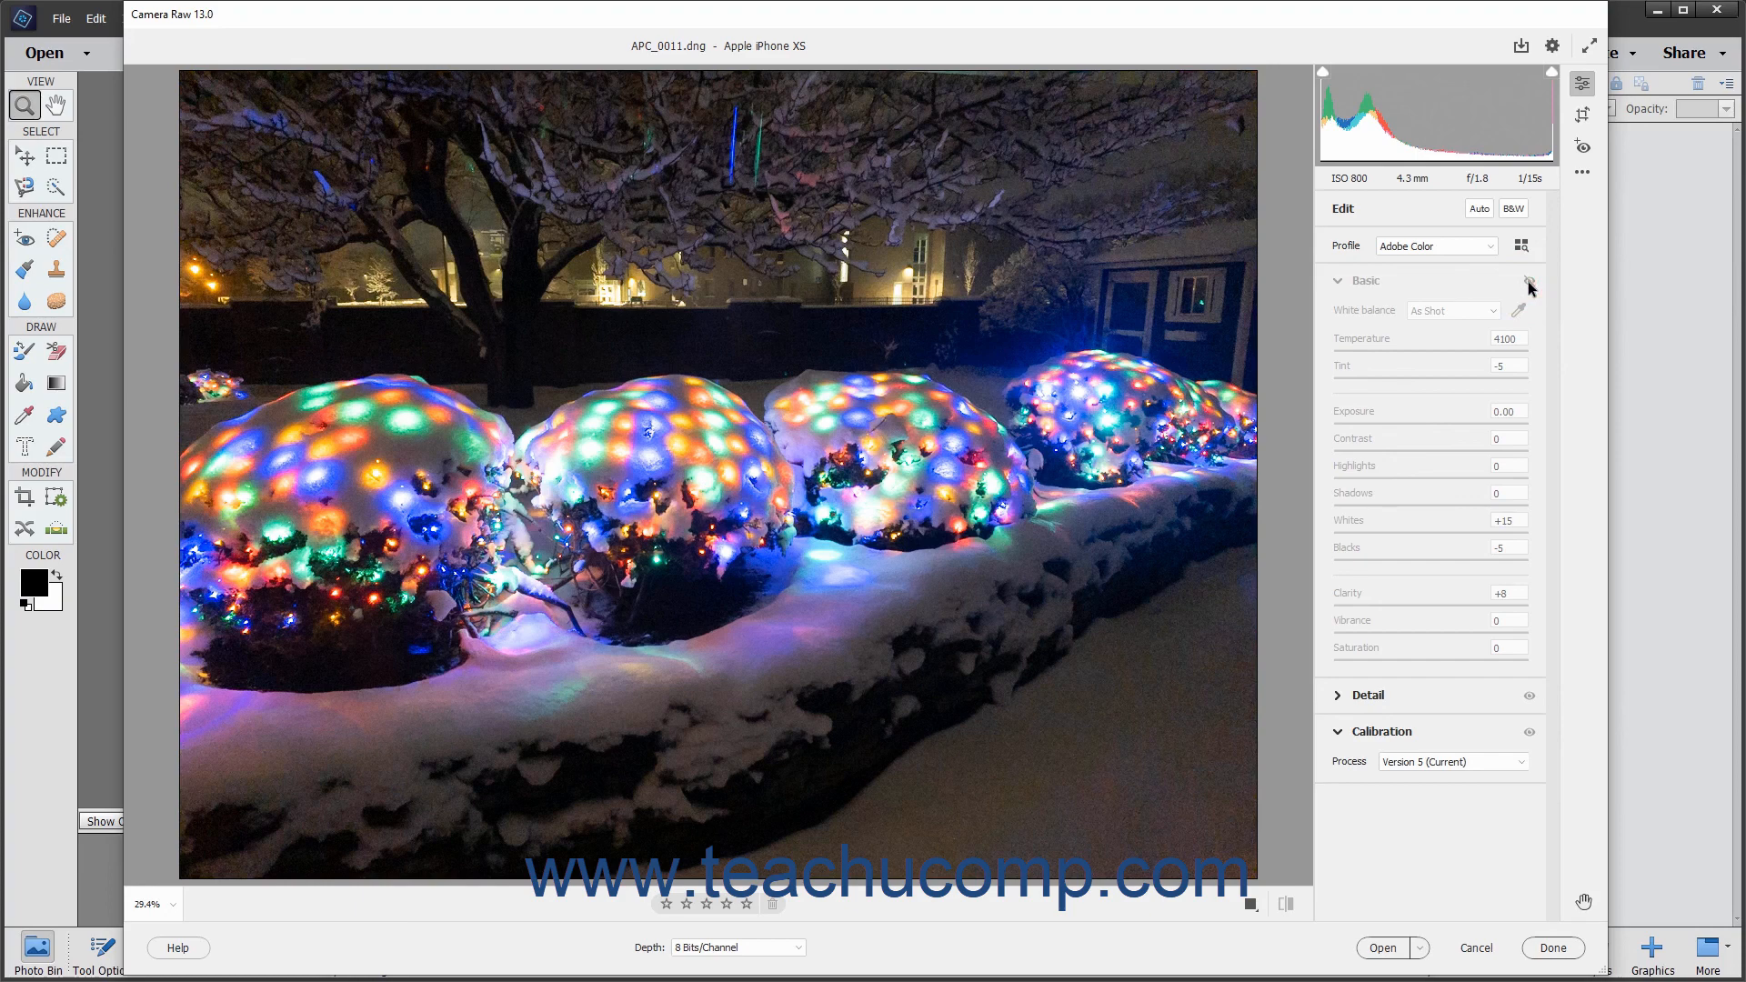
pyautogui.click(1529, 282)
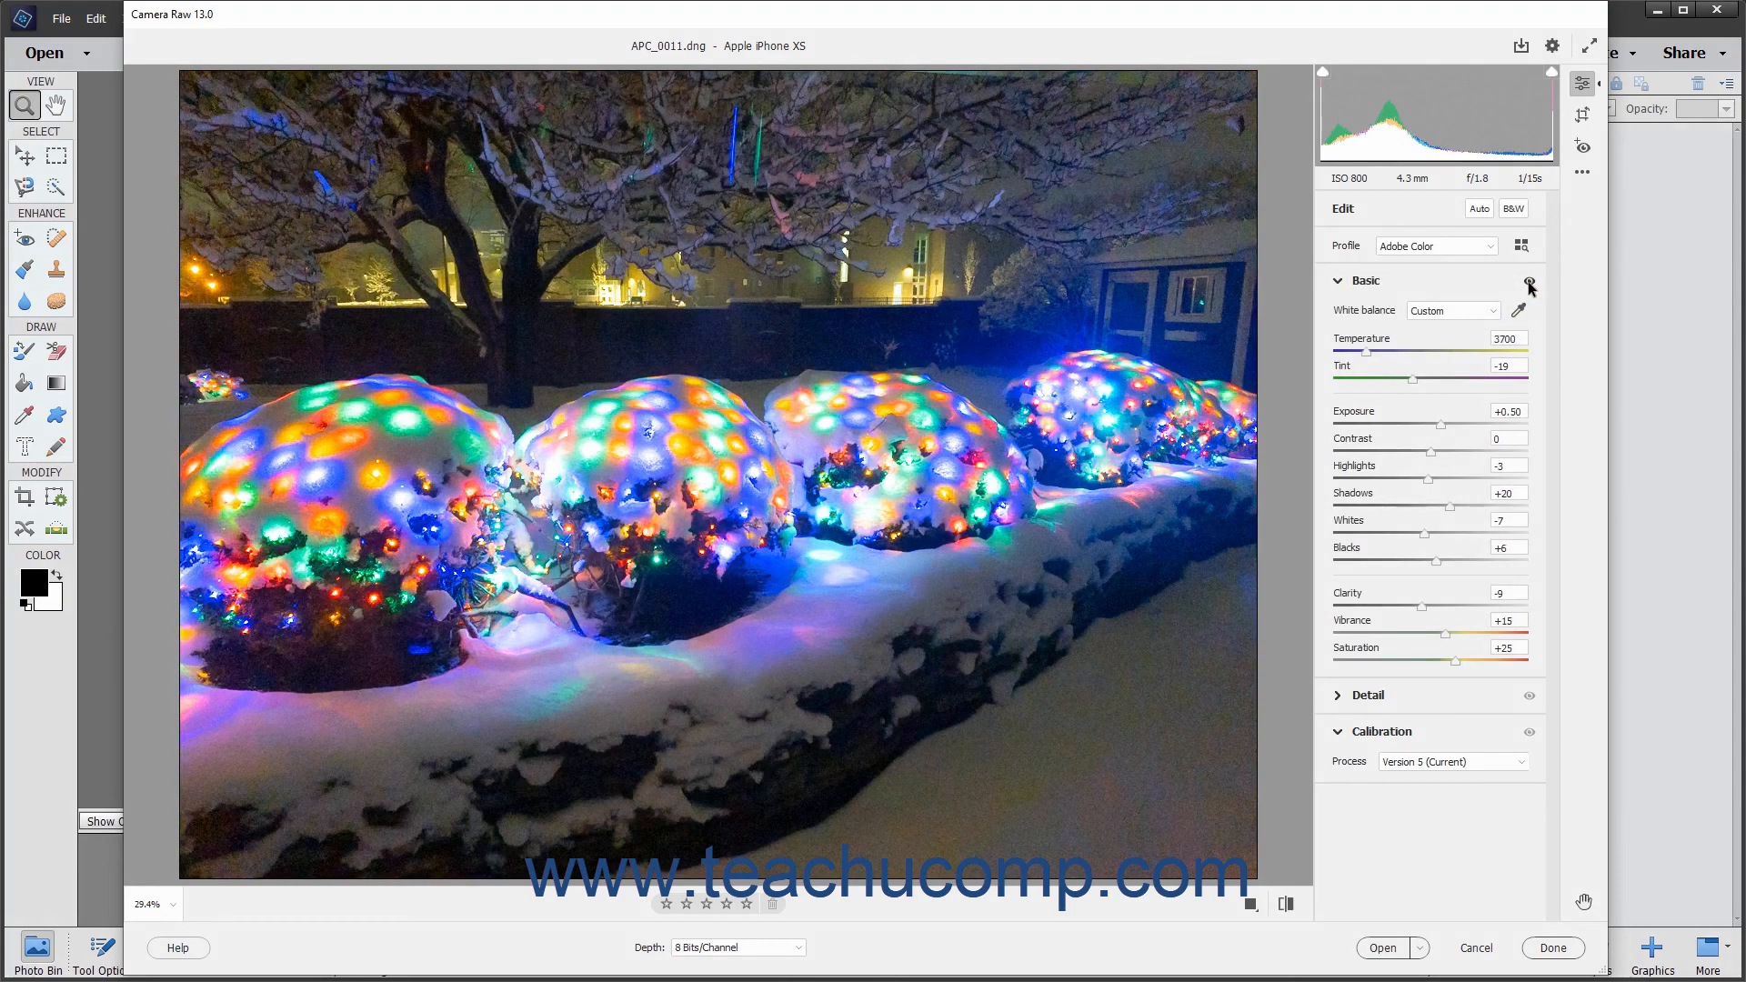